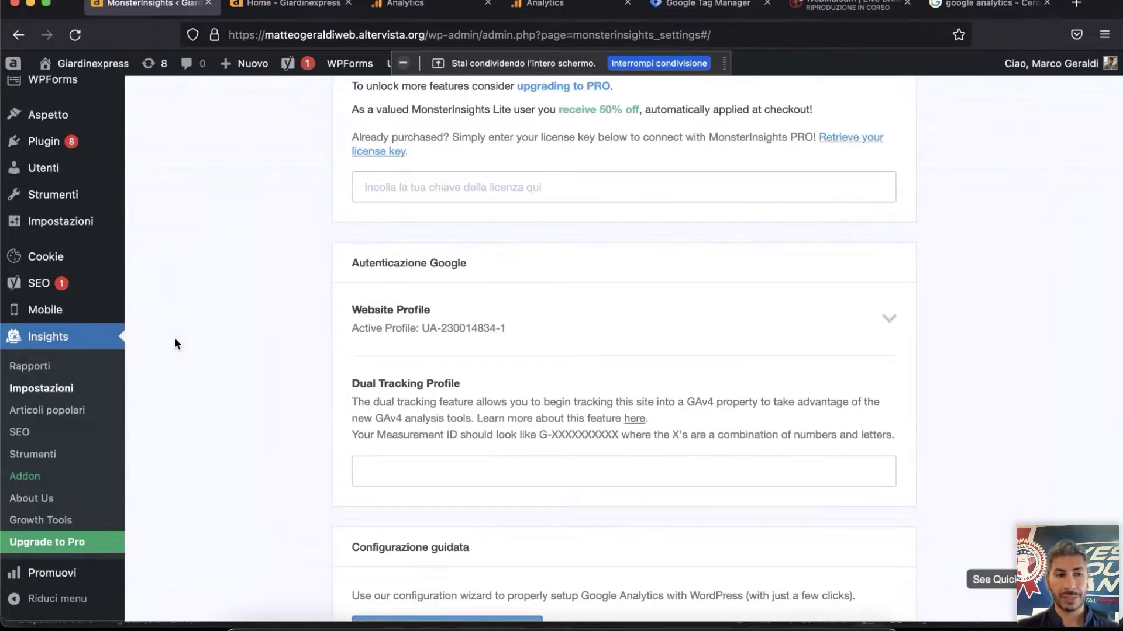
# - Browse all available WordPress themes, view the details of the Altervista Keith theme, and return to the MonsterInsights settings
pyautogui.moveTo(56, 123)
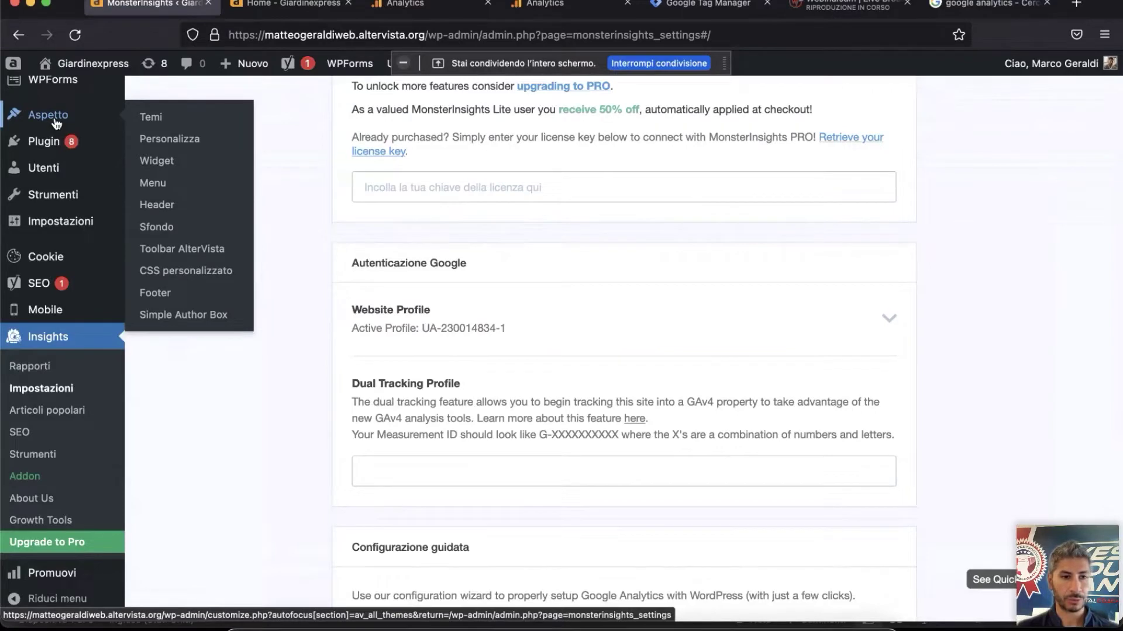
pyautogui.click(152, 120)
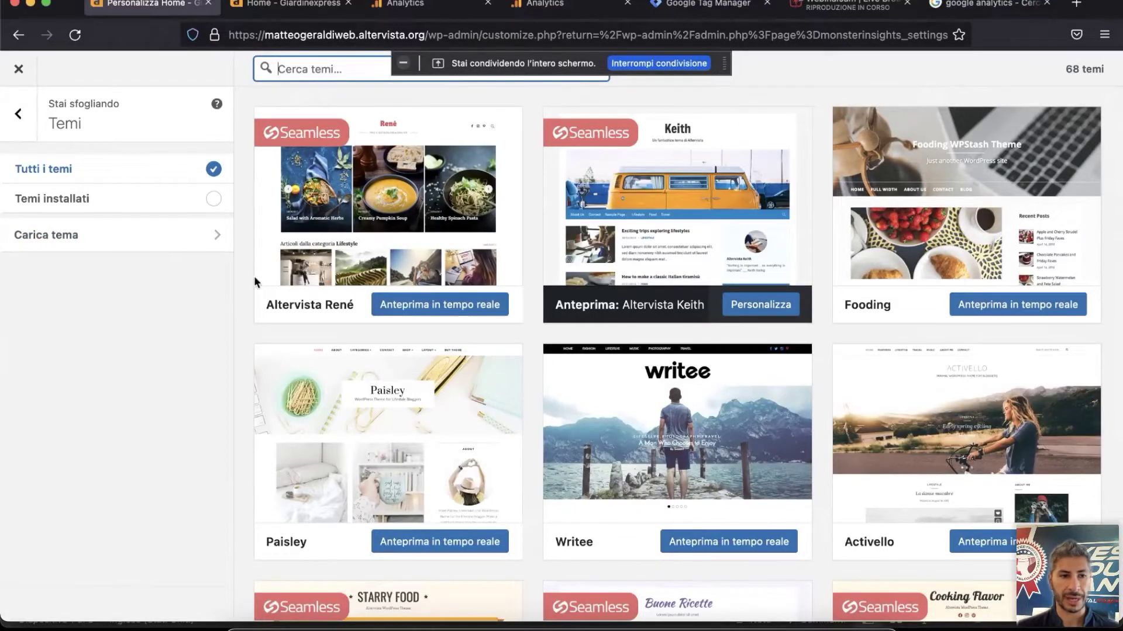
pyautogui.click(211, 240)
pyautogui.click(16, 131)
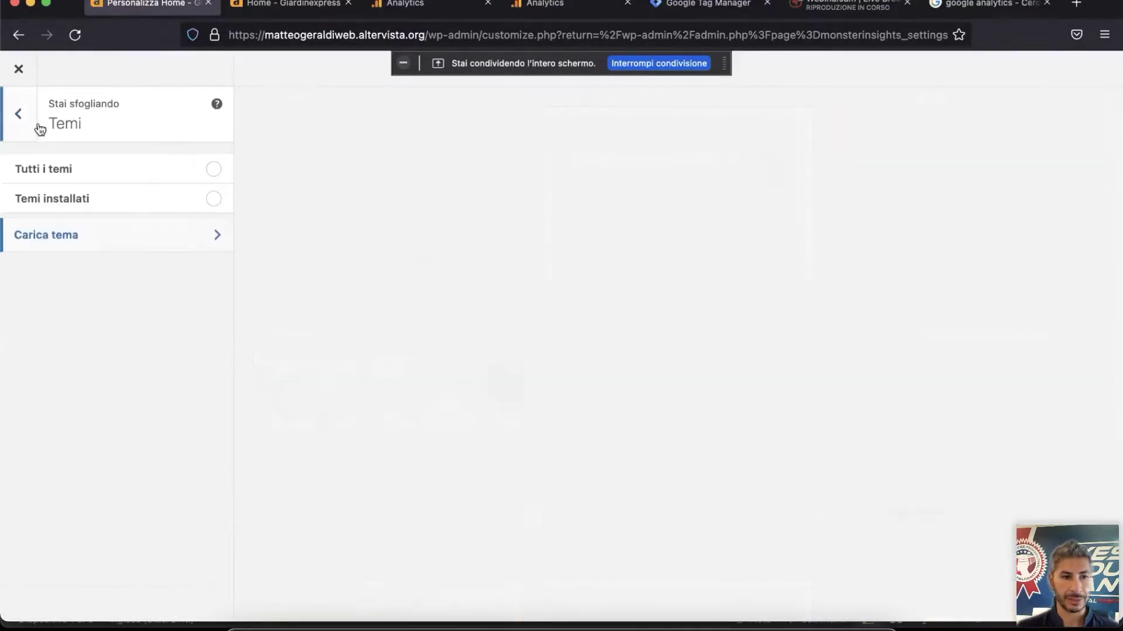
pyautogui.click(214, 170)
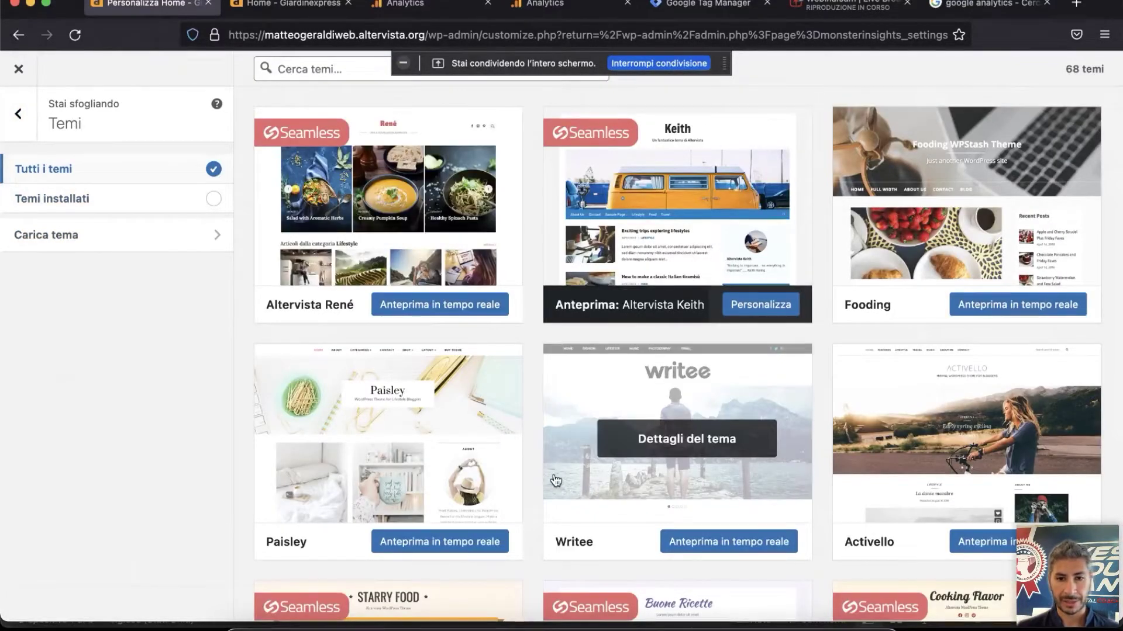
pyautogui.click(677, 210)
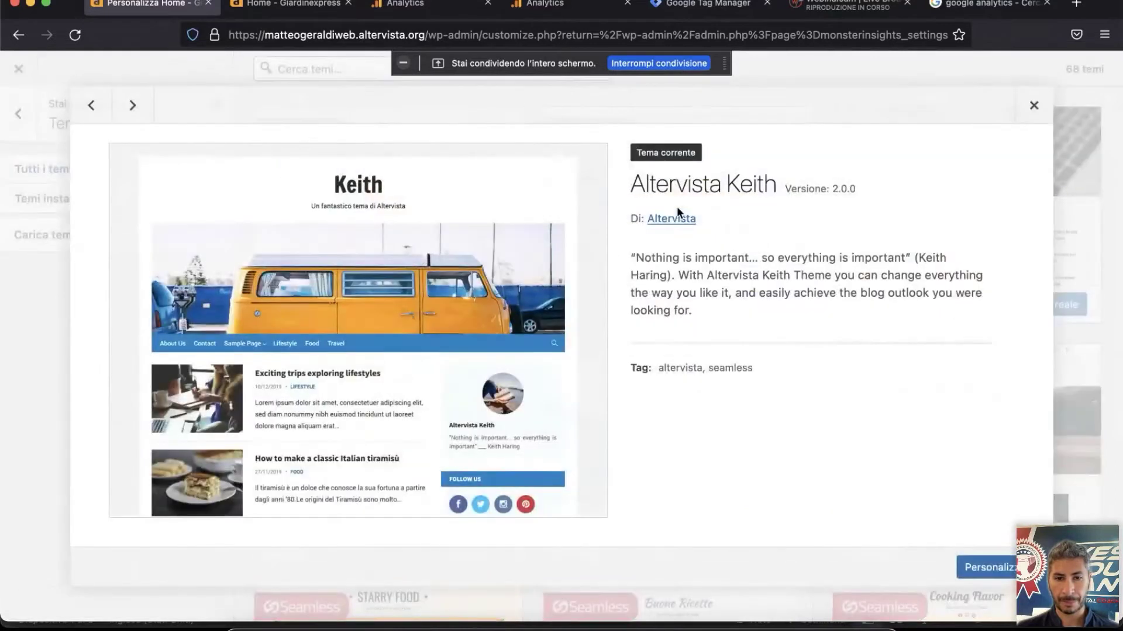
pyautogui.click(1033, 105)
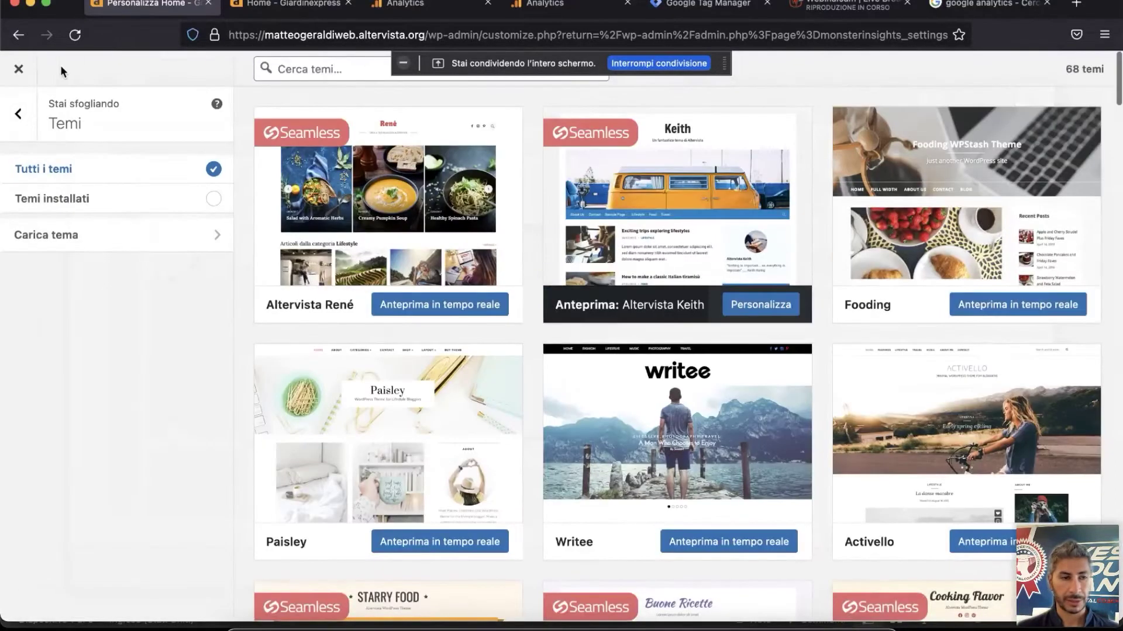
pyautogui.click(25, 79)
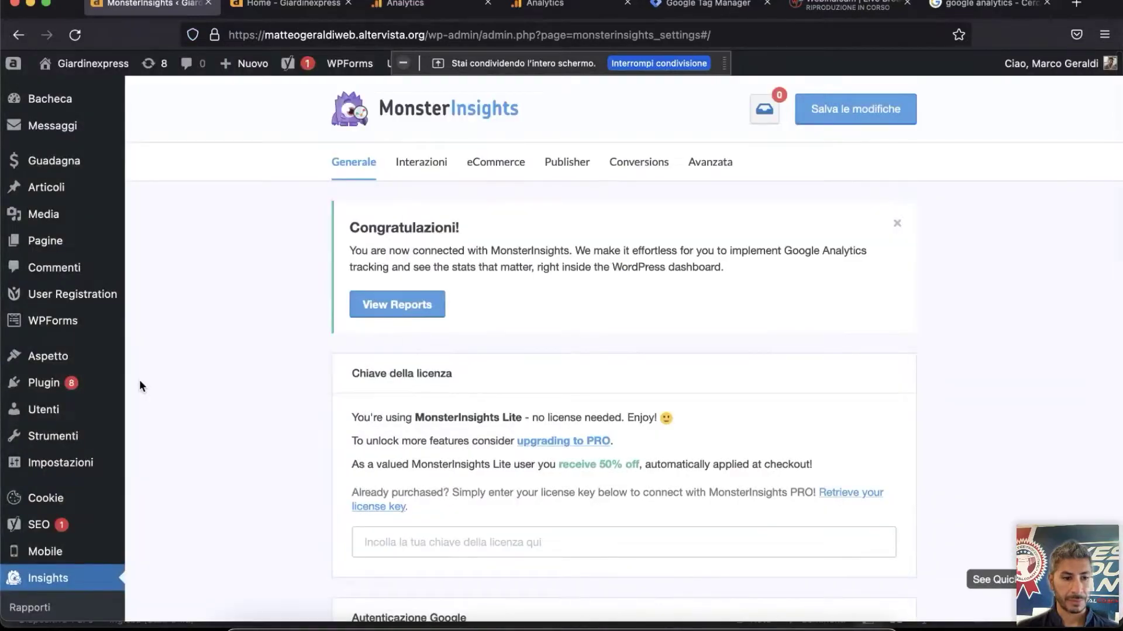
pyautogui.moveTo(94, 445)
pyautogui.scroll(-3, 96, 448)
pyautogui.moveTo(75, 350)
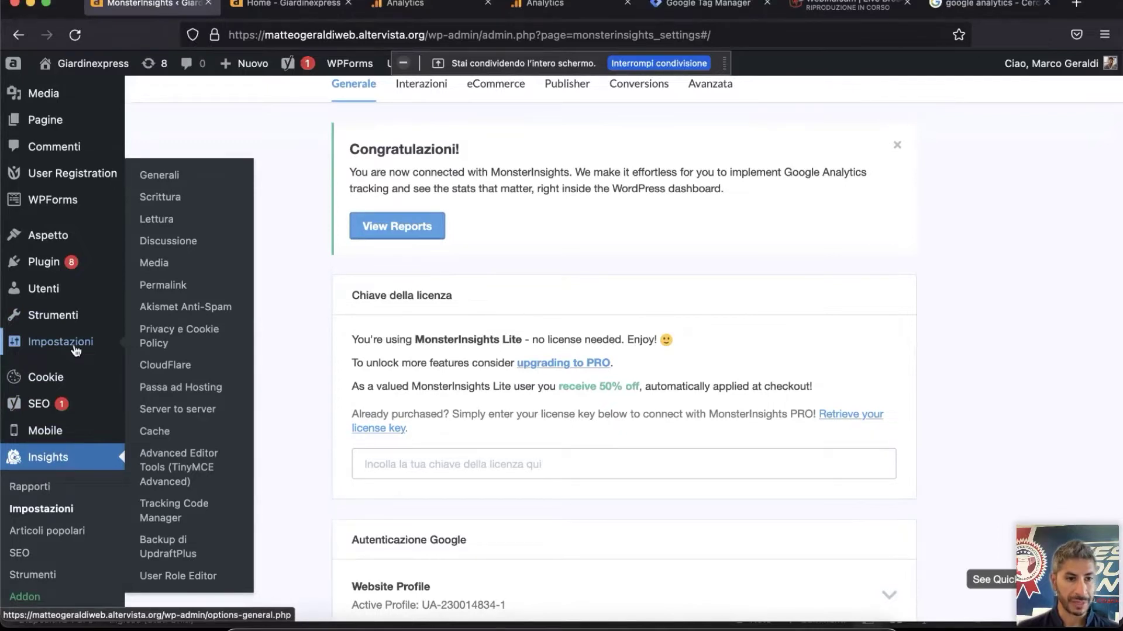
pyautogui.scroll(-7, 197, 447)
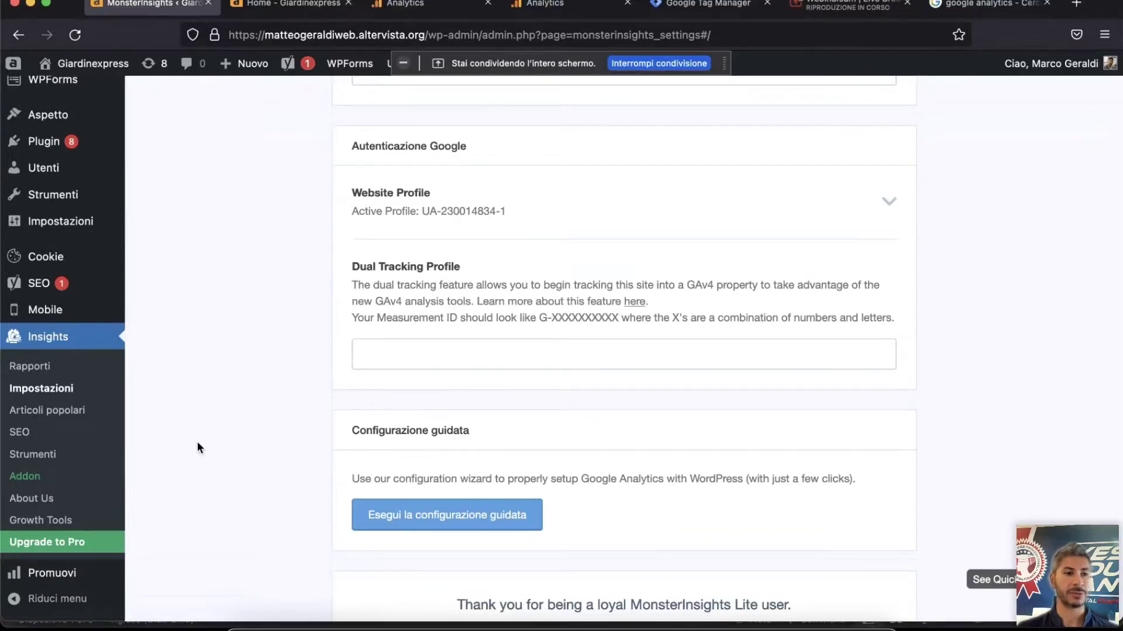
pyautogui.scroll(4, 197, 448)
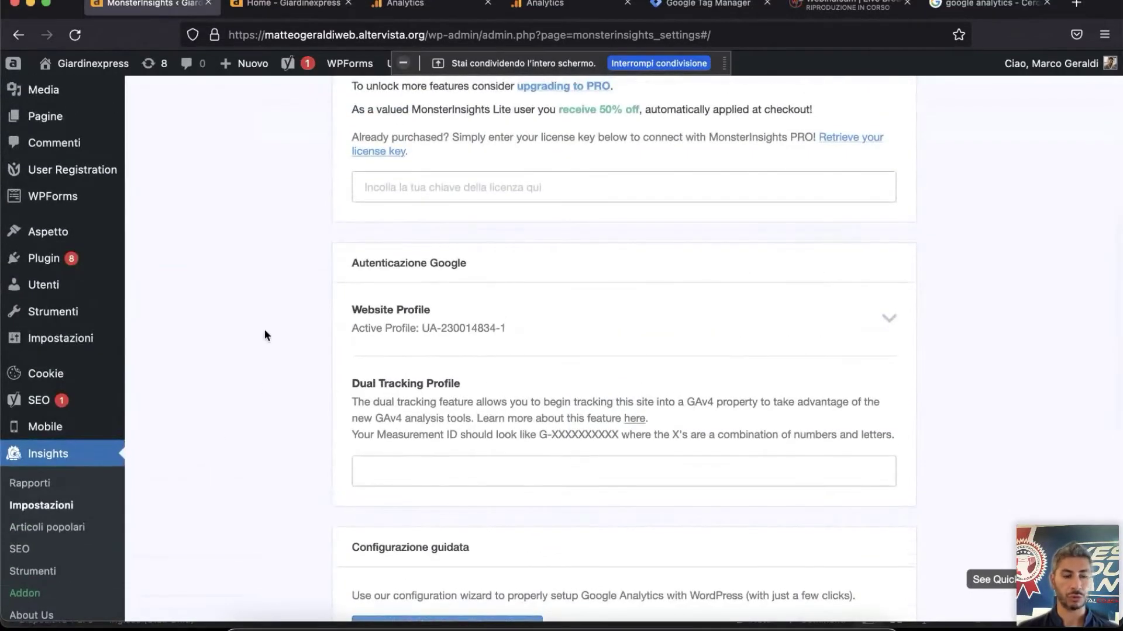
# - Search for "tracking code manager" among new plugins to add and dismiss the MonsterInsights Pro promotion
pyautogui.moveTo(48, 266)
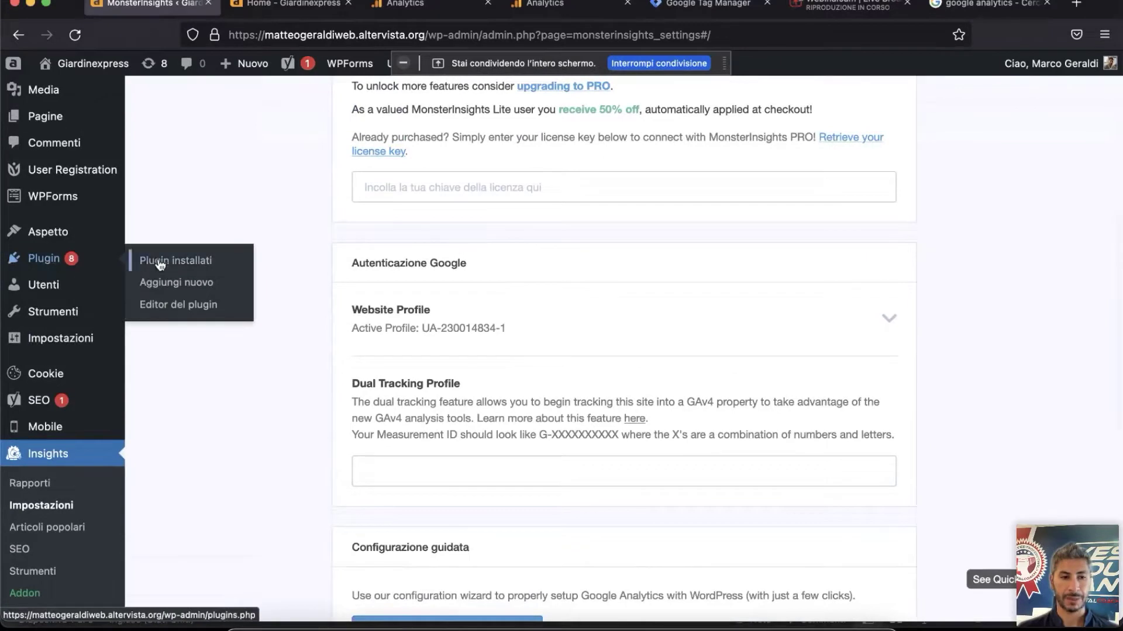
pyautogui.click(171, 284)
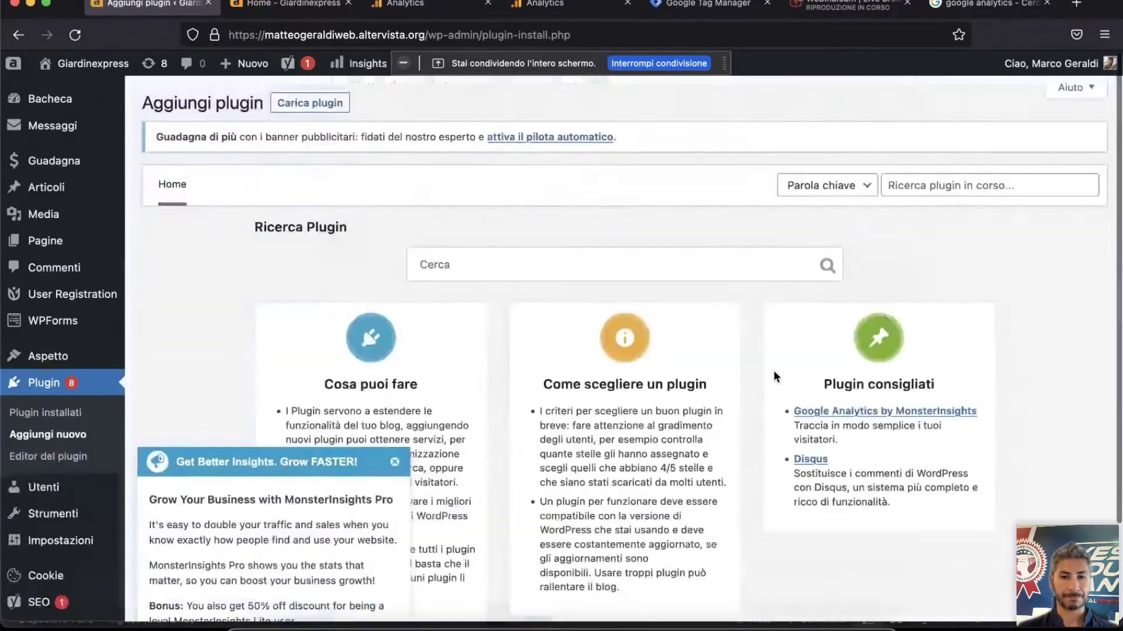
pyautogui.click(942, 187)
pyautogui.write('t')
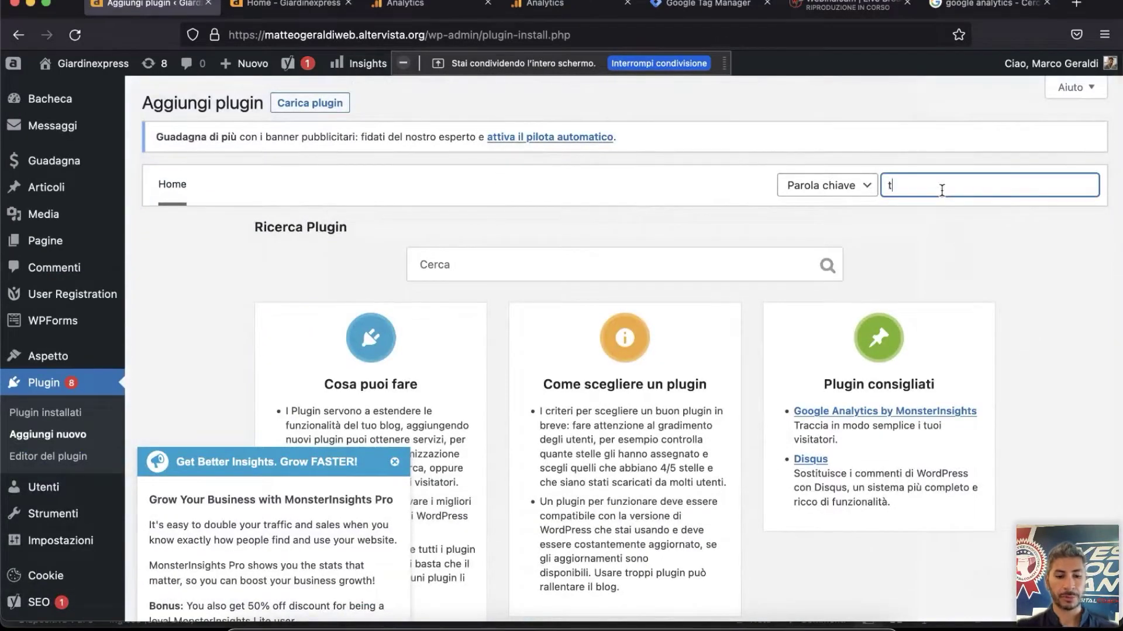
pyautogui.write('racking code manager')
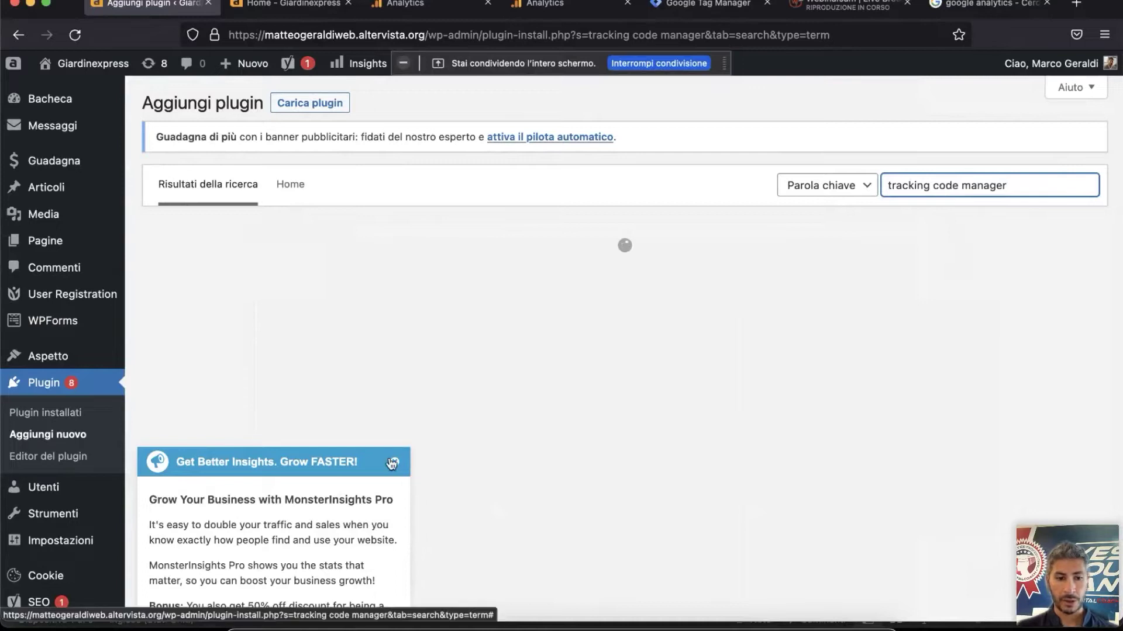
pyautogui.click(392, 464)
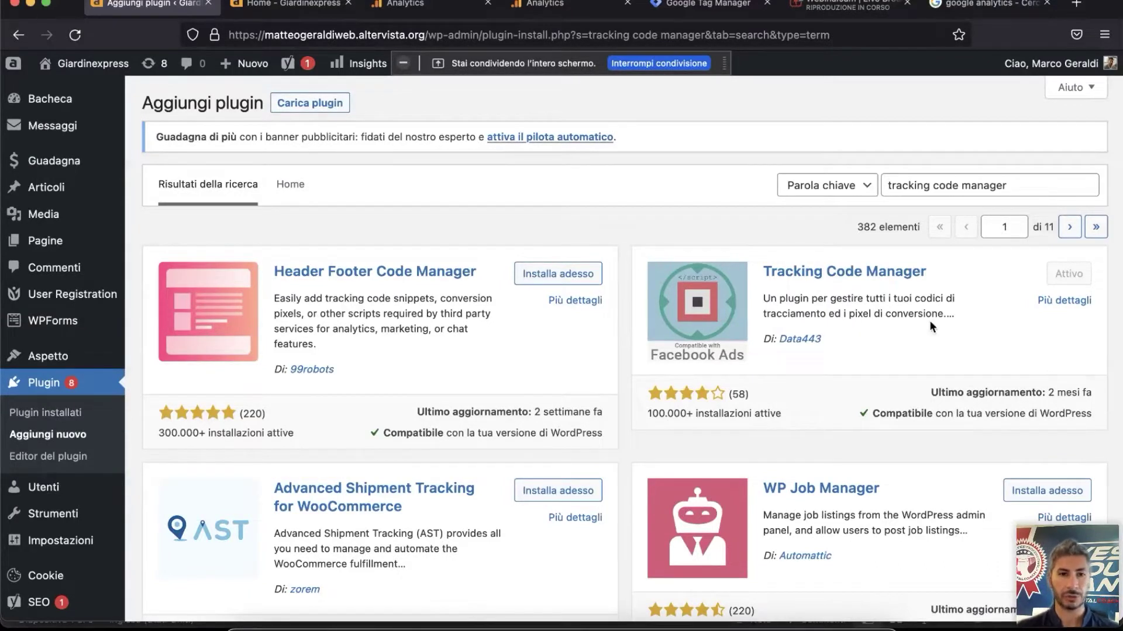
# - Check the site's gtag.js tracking code in Google Analytics, then return to WordPress and examine the Tracking Code Manager search result
pyautogui.click(409, 4)
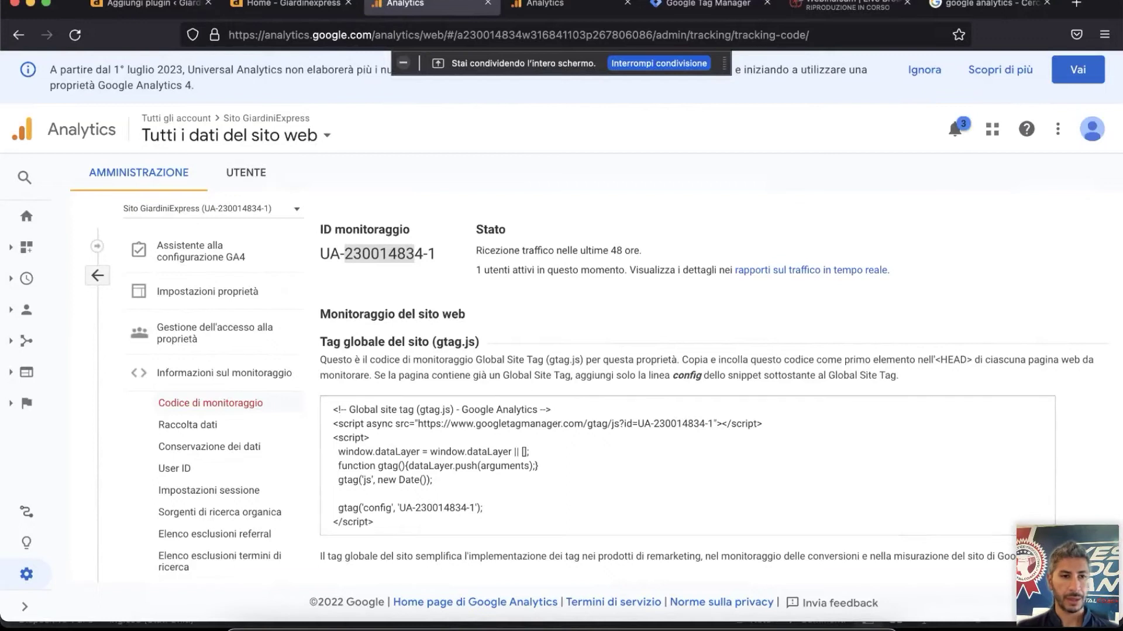
pyautogui.click(146, 4)
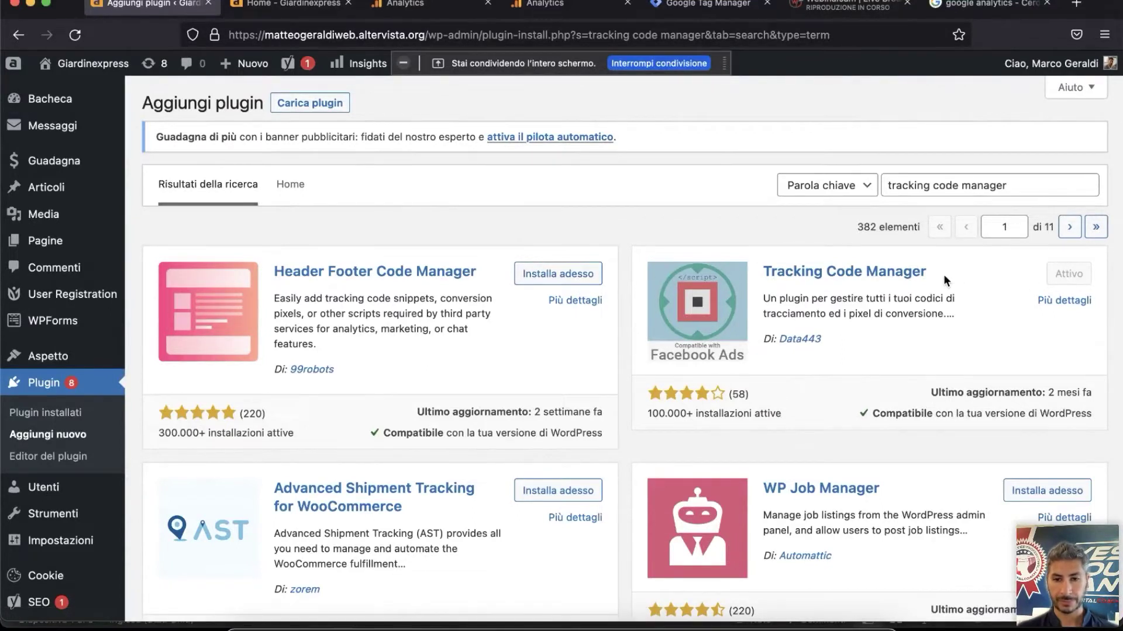
pyautogui.scroll(5, 942, 275)
pyautogui.scroll(-5, 942, 274)
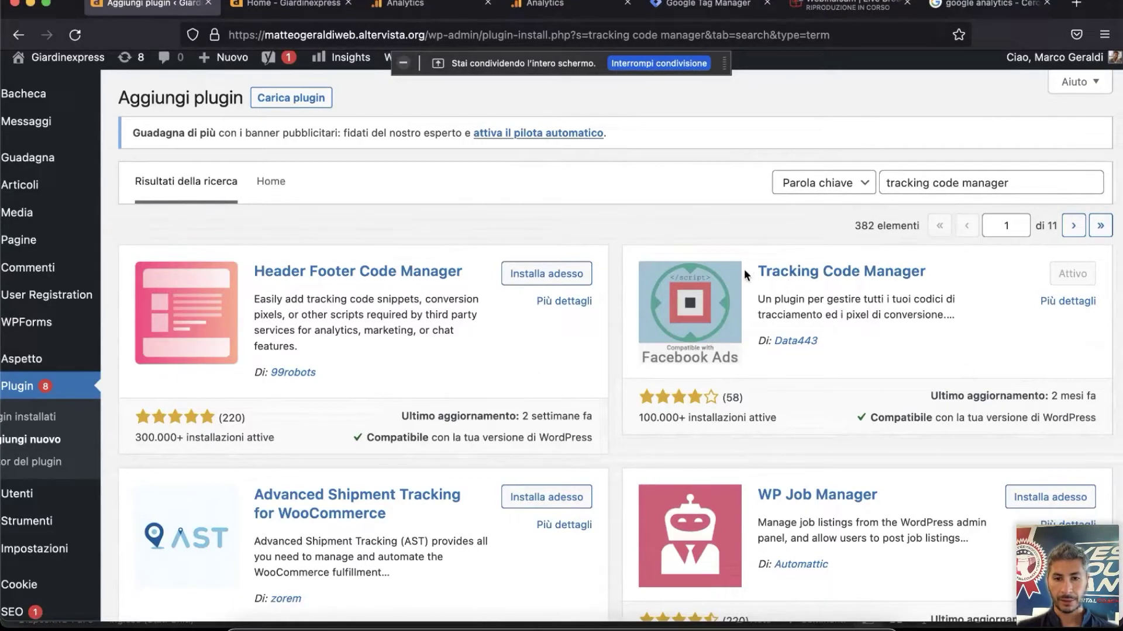
pyautogui.moveTo(748, 269); pyautogui.dragTo(1005, 310)
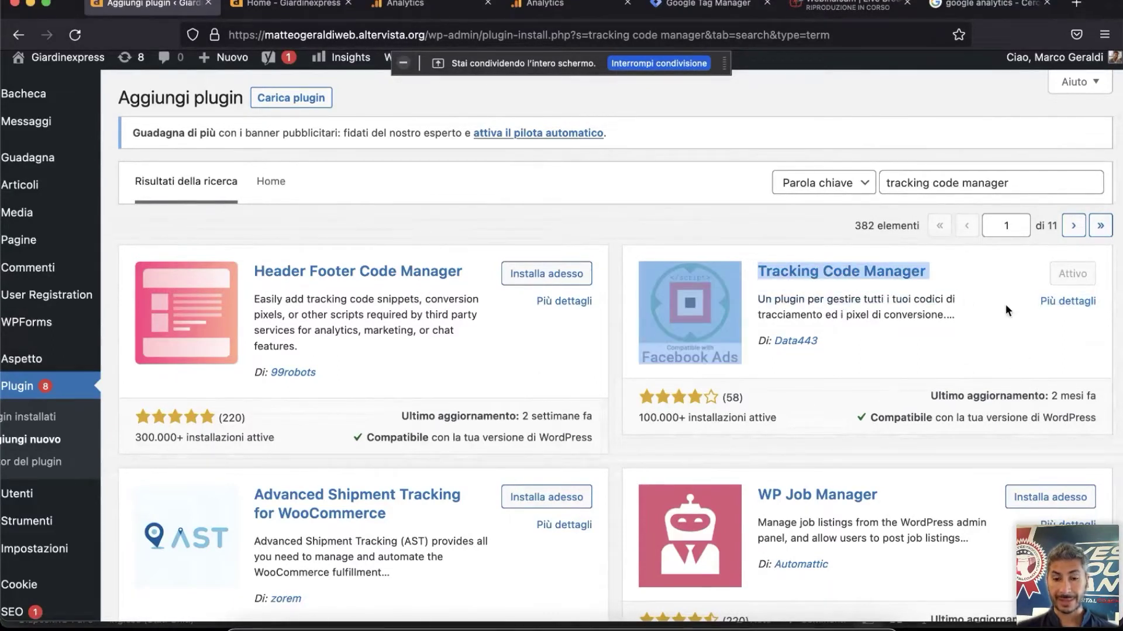
pyautogui.scroll(3, 710, 350)
pyautogui.scroll(2, 710, 350)
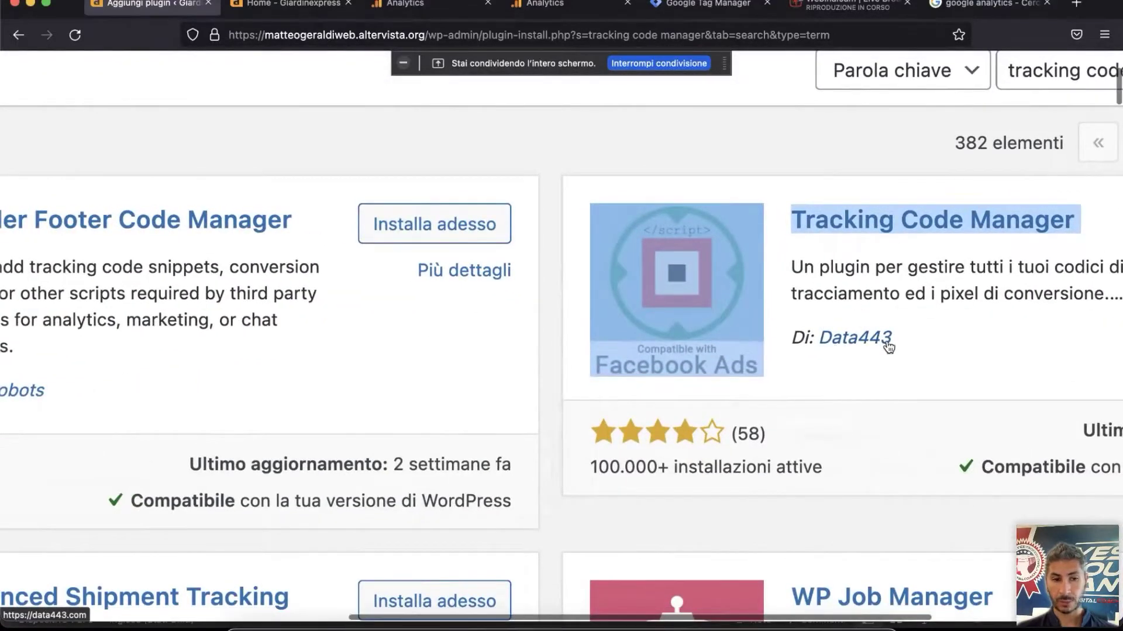
pyautogui.scroll(-5, 886, 341)
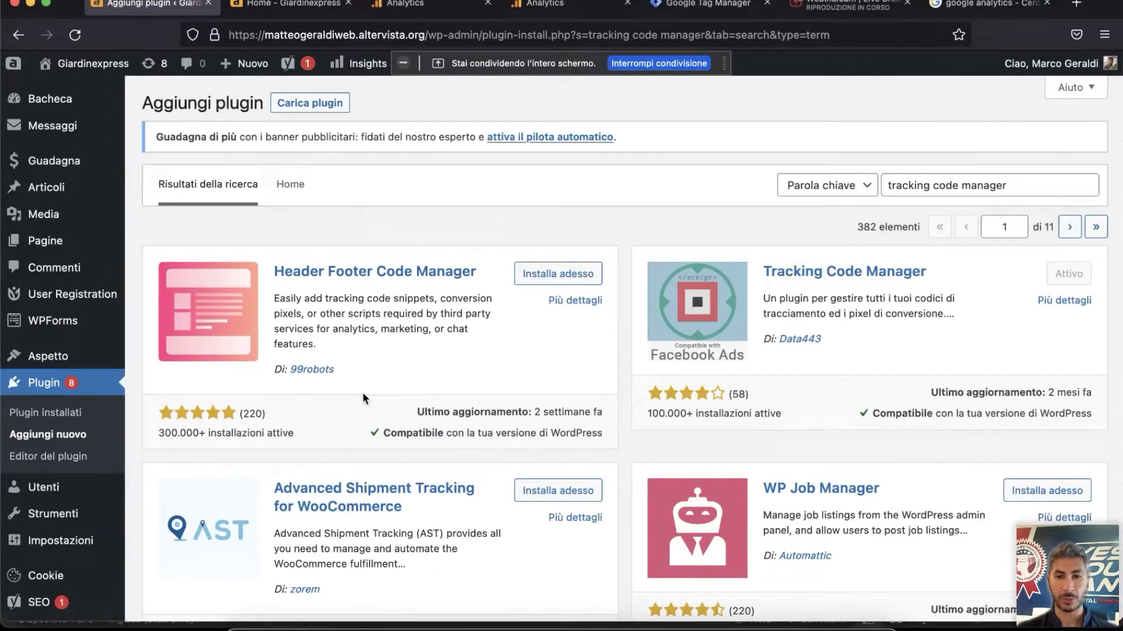
pyautogui.scroll(5, 816, 281)
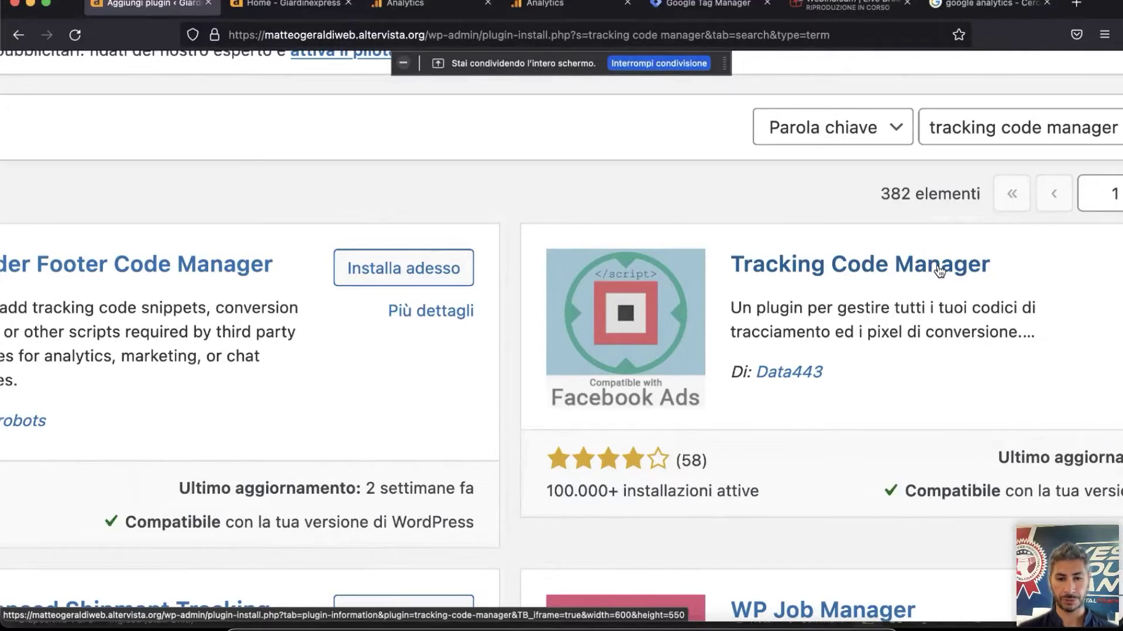
pyautogui.scroll(-5, 938, 268)
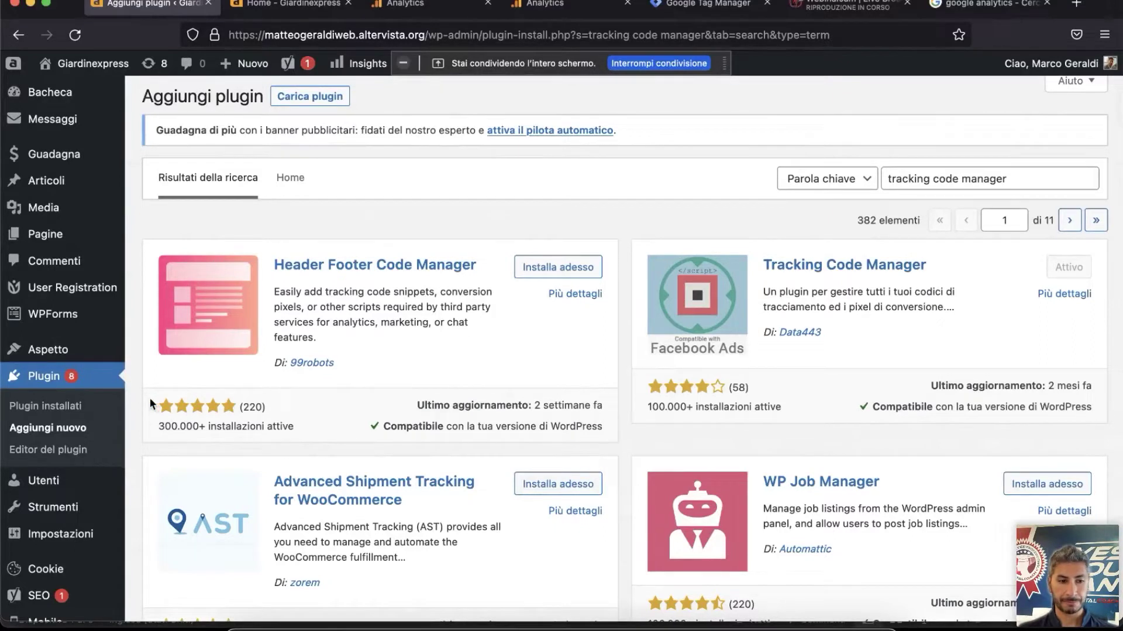
# - Open the installed plugins list and locate the Tracking Code Manager and Google Analytics for WordPress by MonsterInsights entries
pyautogui.scroll(-2, 67, 453)
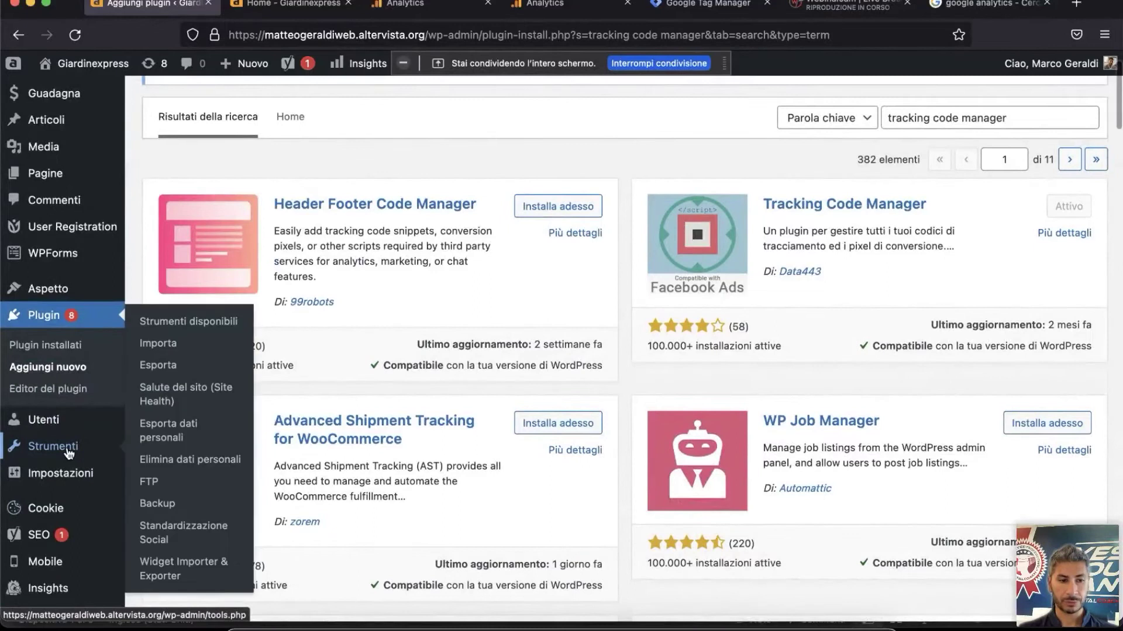
pyautogui.click(61, 348)
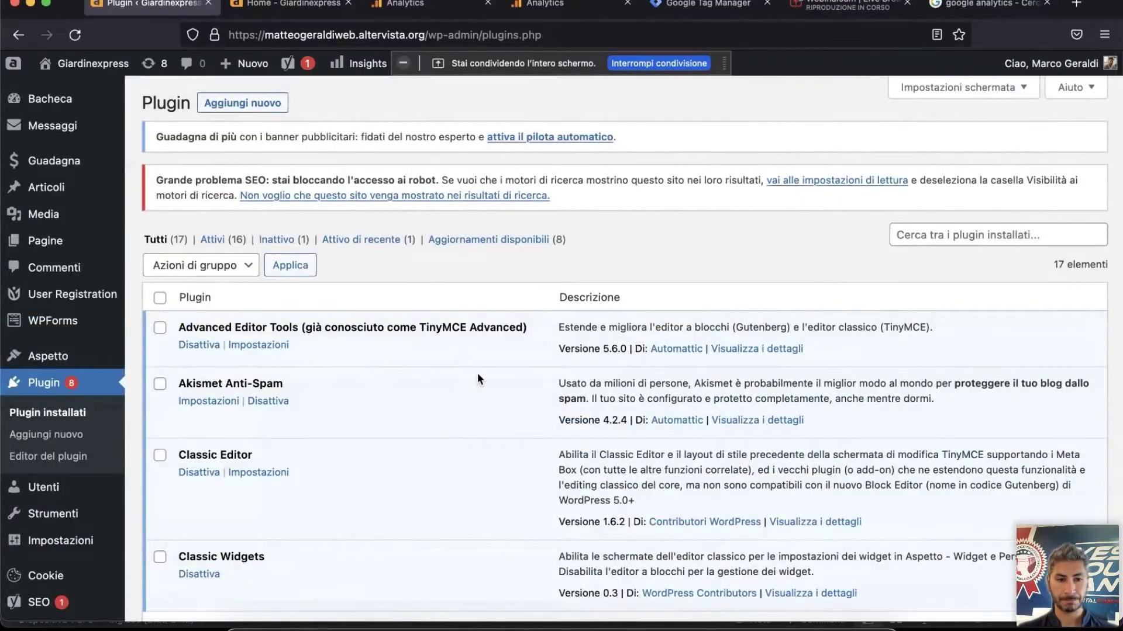
pyautogui.scroll(-8, 477, 376)
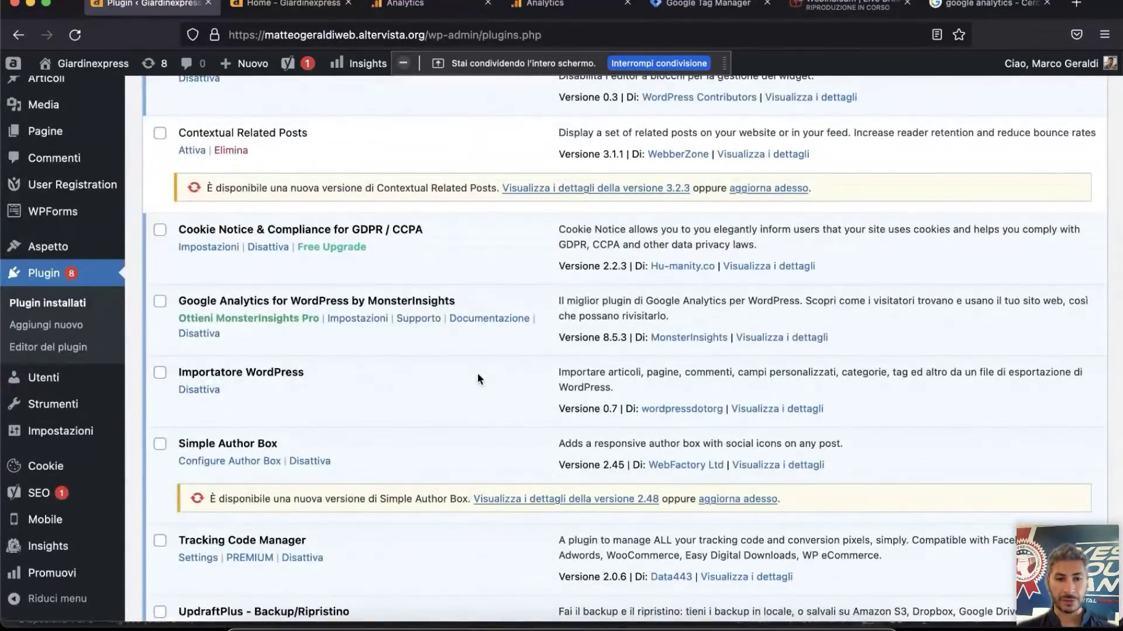
pyautogui.scroll(-3, 477, 378)
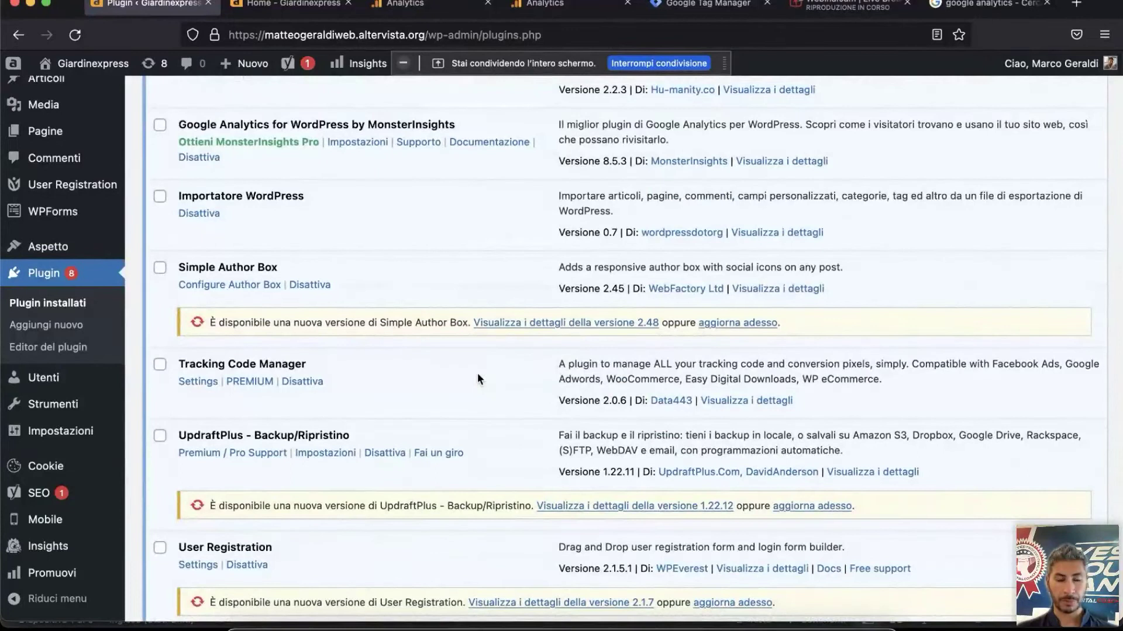
pyautogui.scroll(-1, 477, 379)
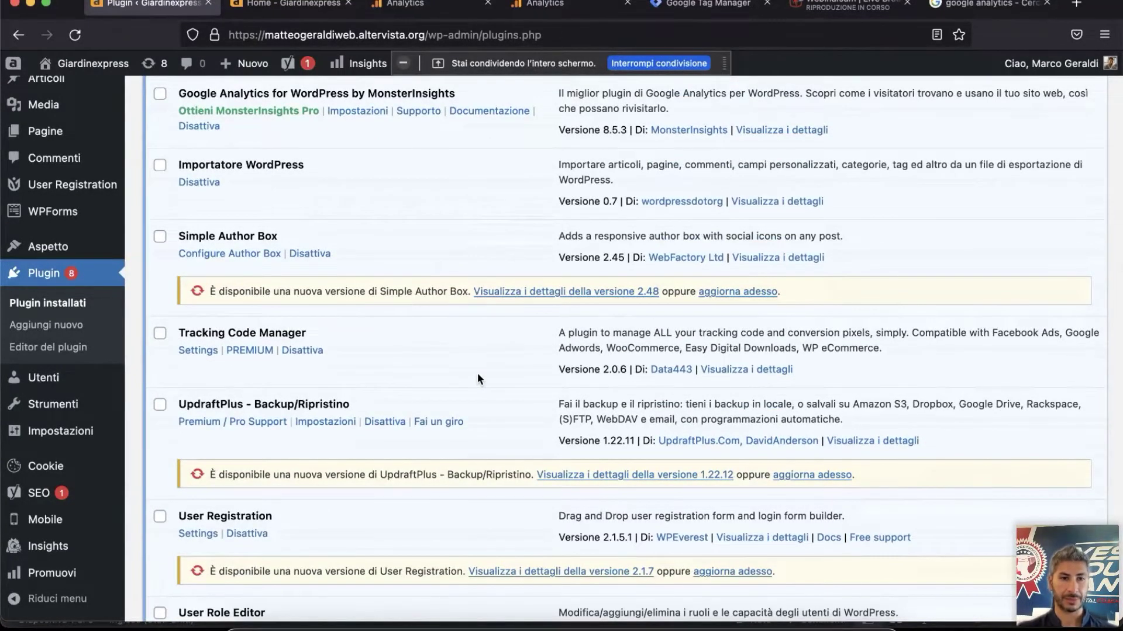
pyautogui.scroll(3, 478, 379)
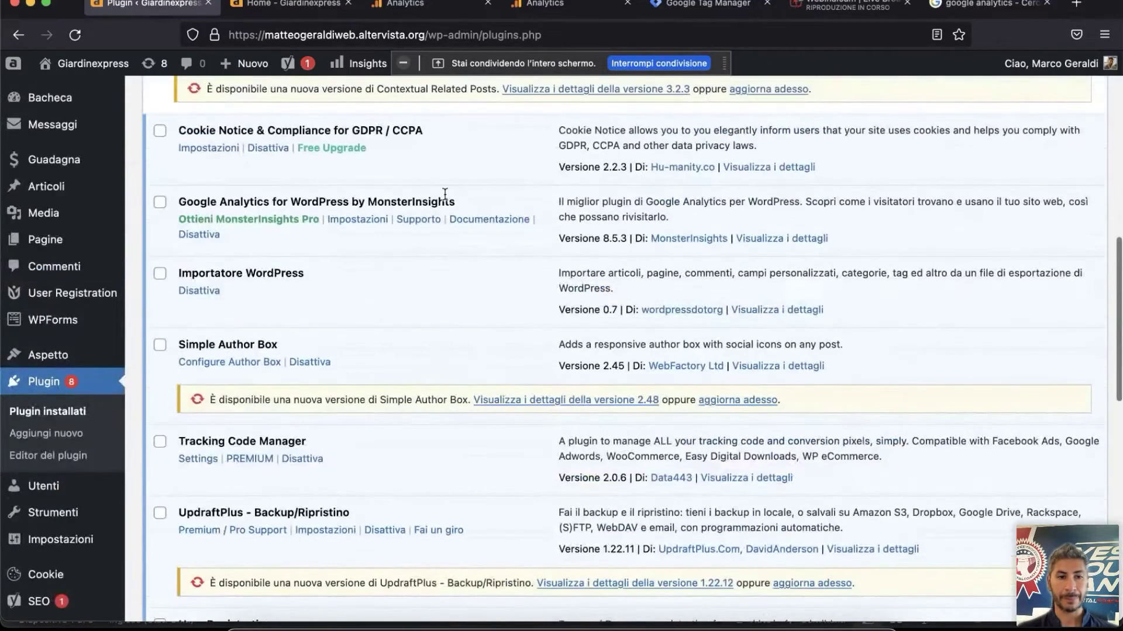
pyautogui.doubleClick(381, 201)
pyautogui.moveTo(179, 202); pyautogui.dragTo(361, 202)
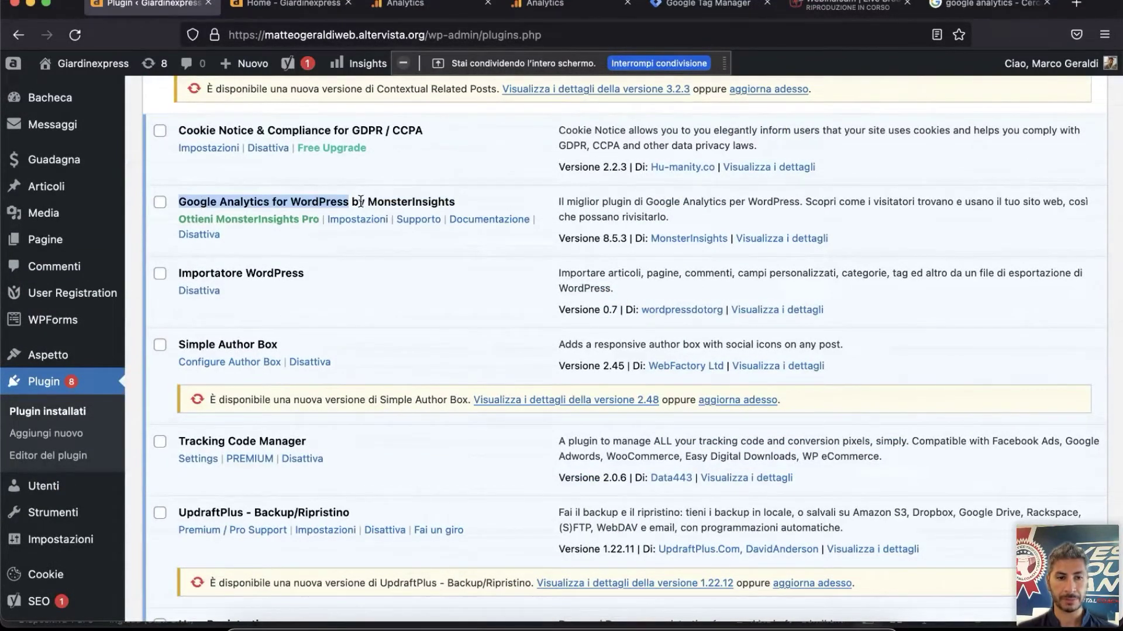
pyautogui.doubleClick(407, 203)
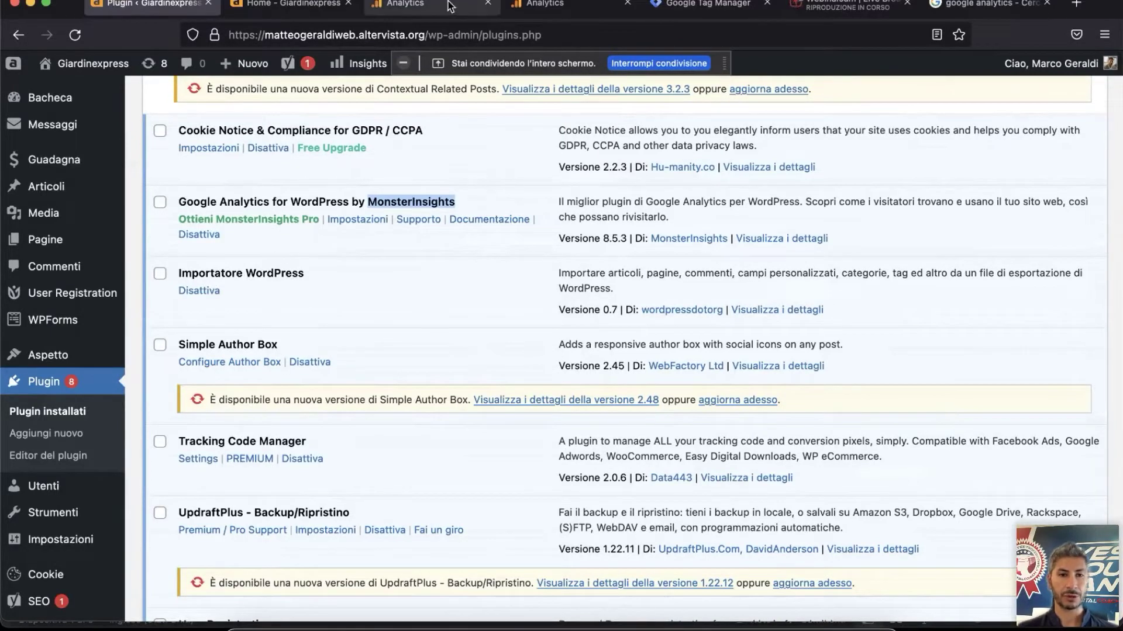
# - Select the global site tag code in Google Analytics, then return to the Tracking Code Manager and MonsterInsights entries in WordPress's installed plugins
pyautogui.click(410, 4)
pyautogui.click(477, 440)
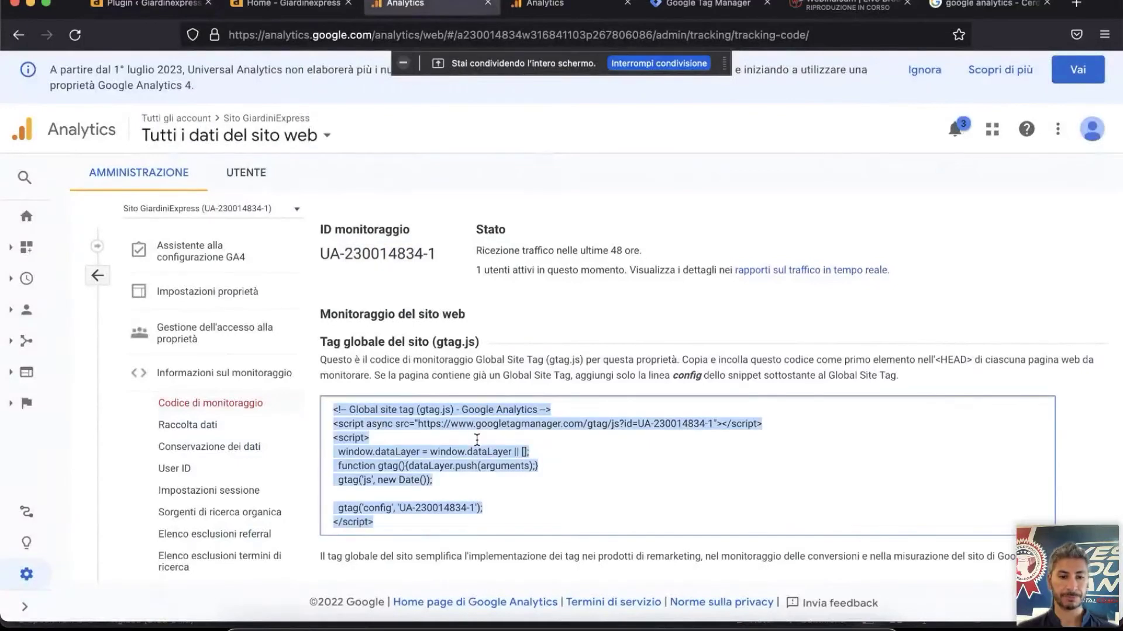
pyautogui.click(170, 5)
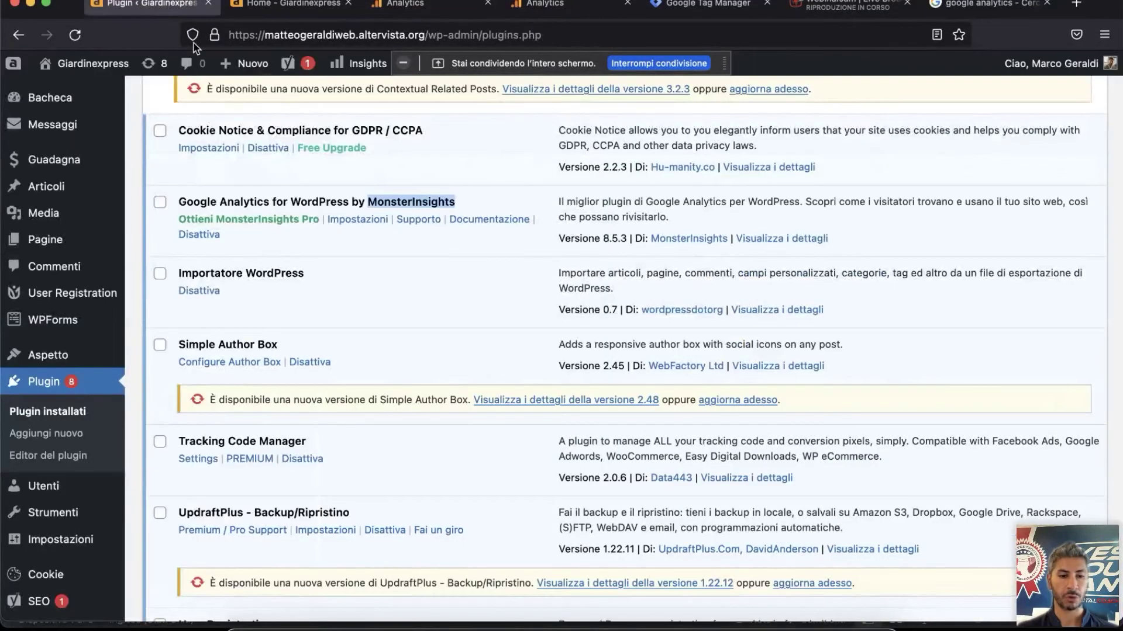
pyautogui.moveTo(176, 442); pyautogui.dragTo(310, 436)
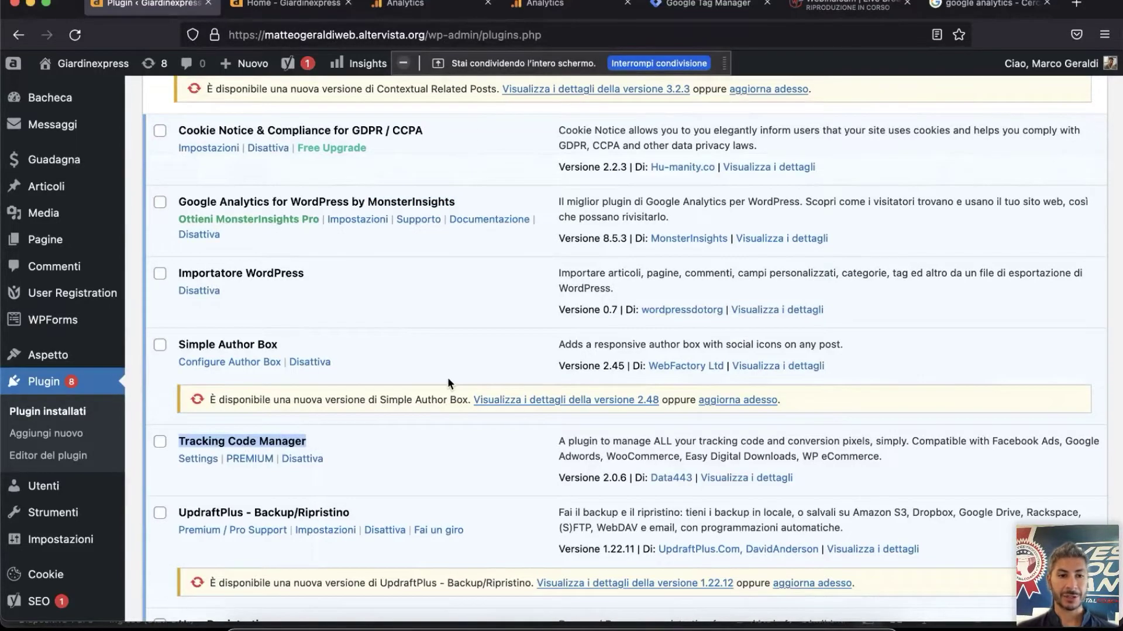
pyautogui.doubleClick(421, 198)
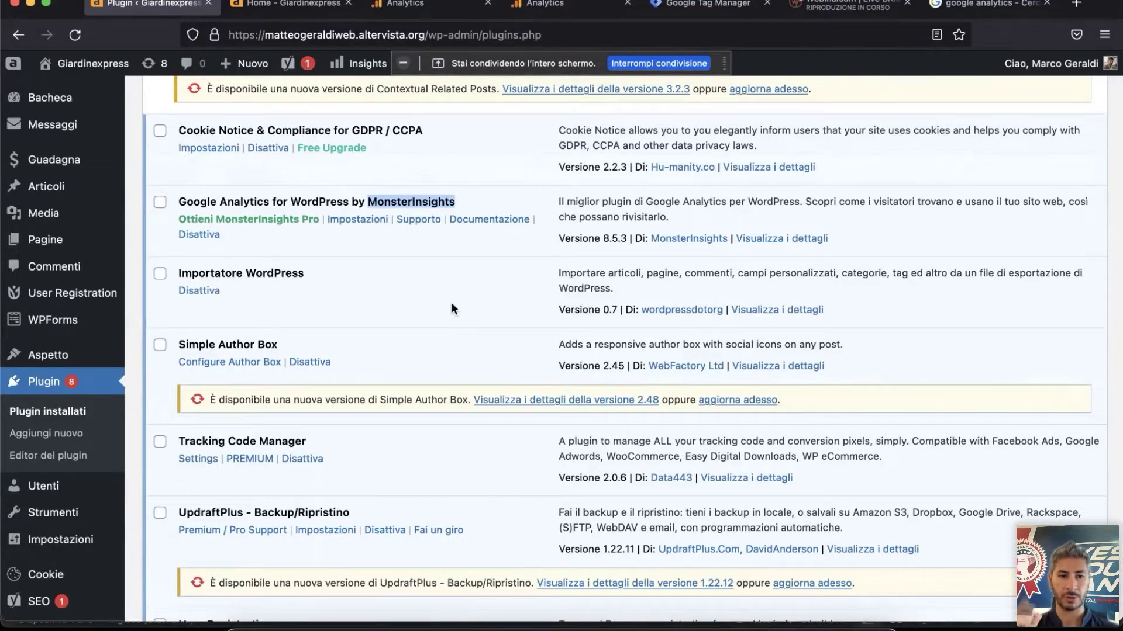
# - Deactivate the Google Analytics for WordPress by MonsterInsights plugin, giving "È una disattivazione temporanea" as the reason
pyautogui.click(388, 272)
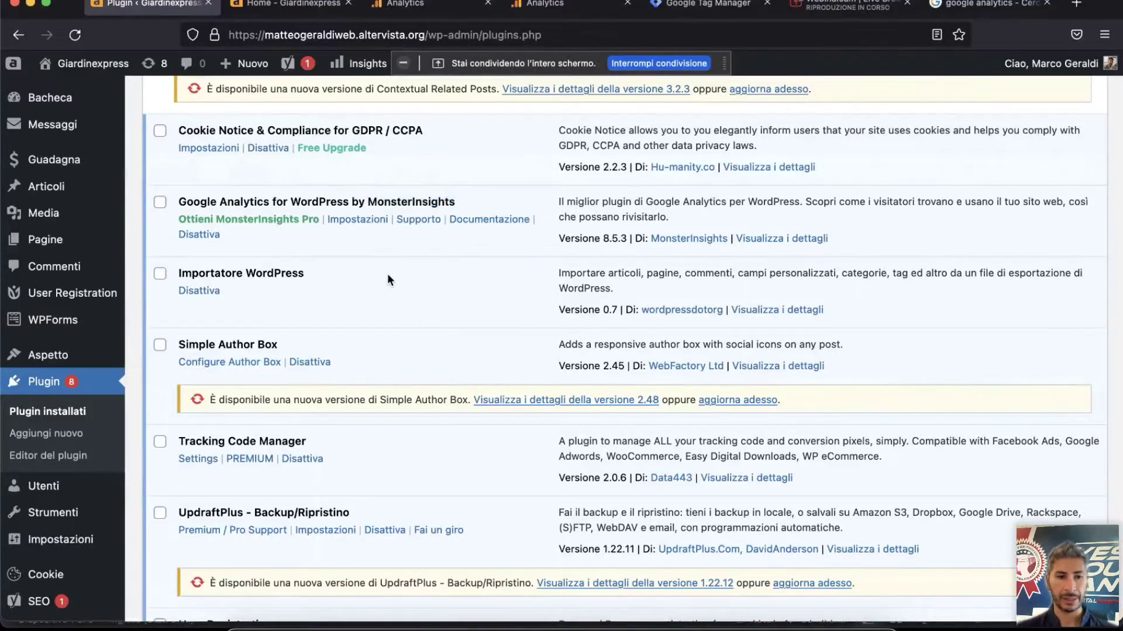
pyautogui.click(204, 234)
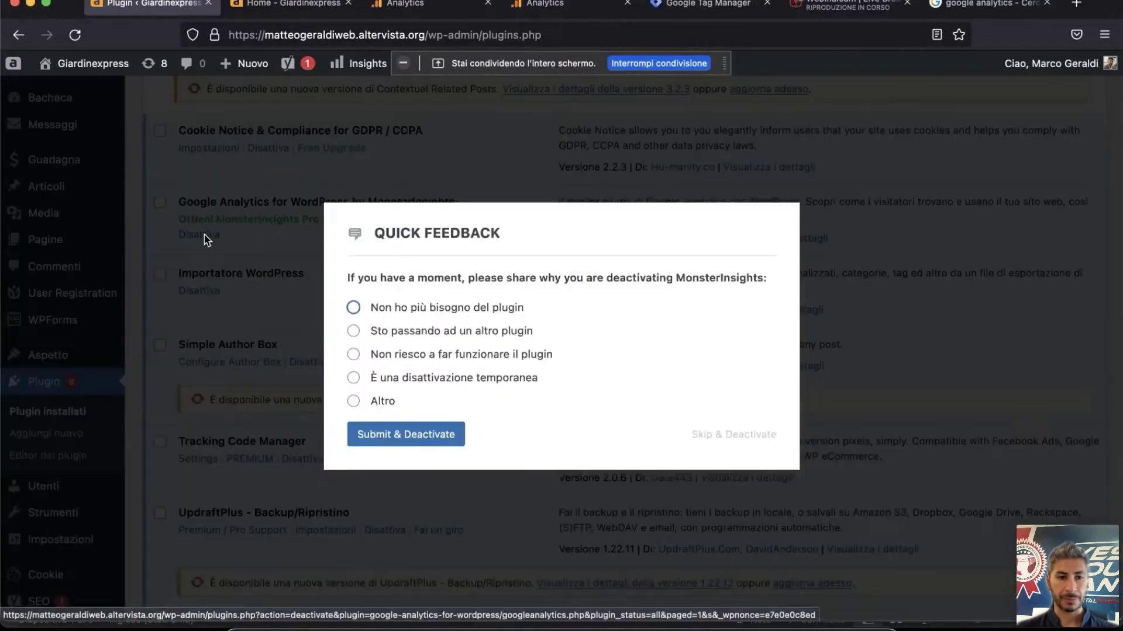
pyautogui.click(354, 378)
pyautogui.click(427, 434)
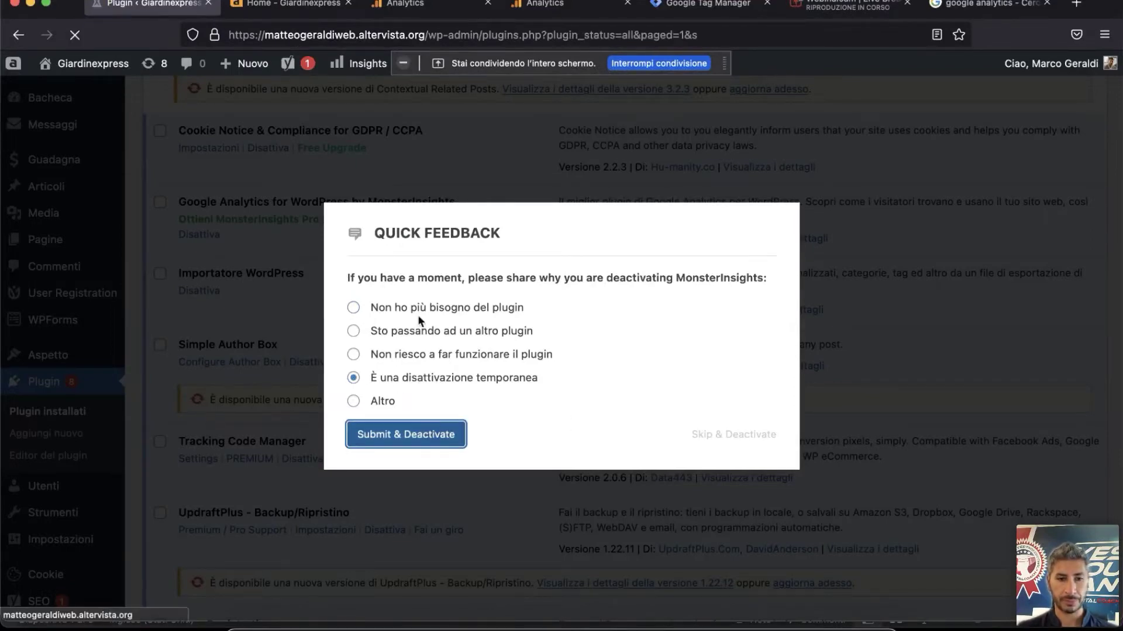
# - Open the Tracking Code Manager plugin's settings and delete its existing "Google Analytics UA" tracking code
pyautogui.scroll(-10, 453, 435)
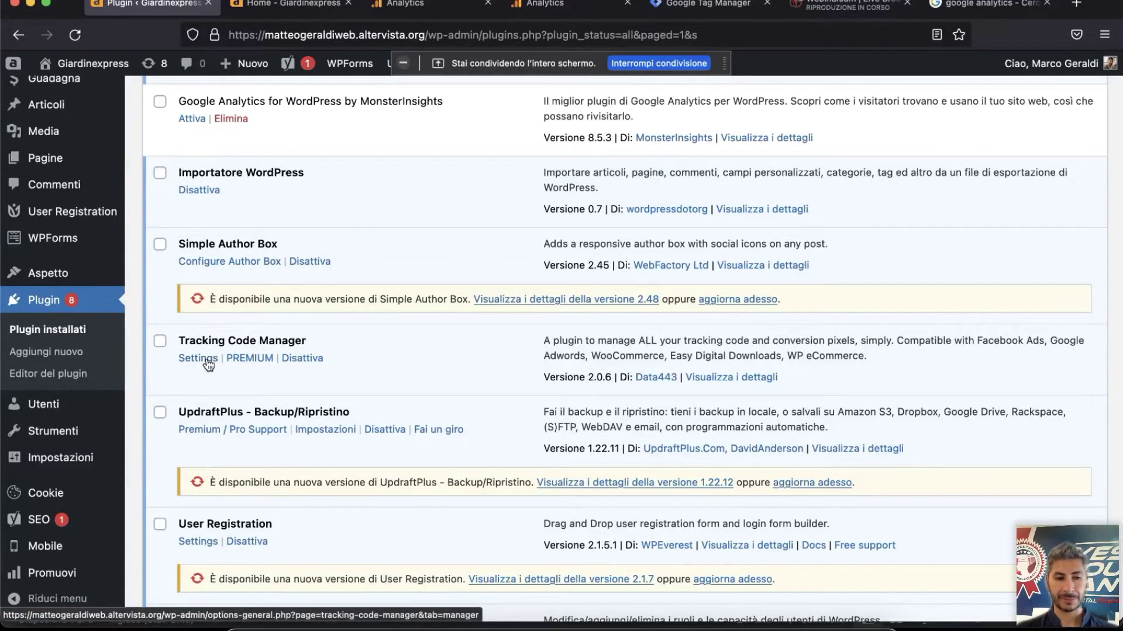
pyautogui.moveTo(199, 341); pyautogui.dragTo(311, 344)
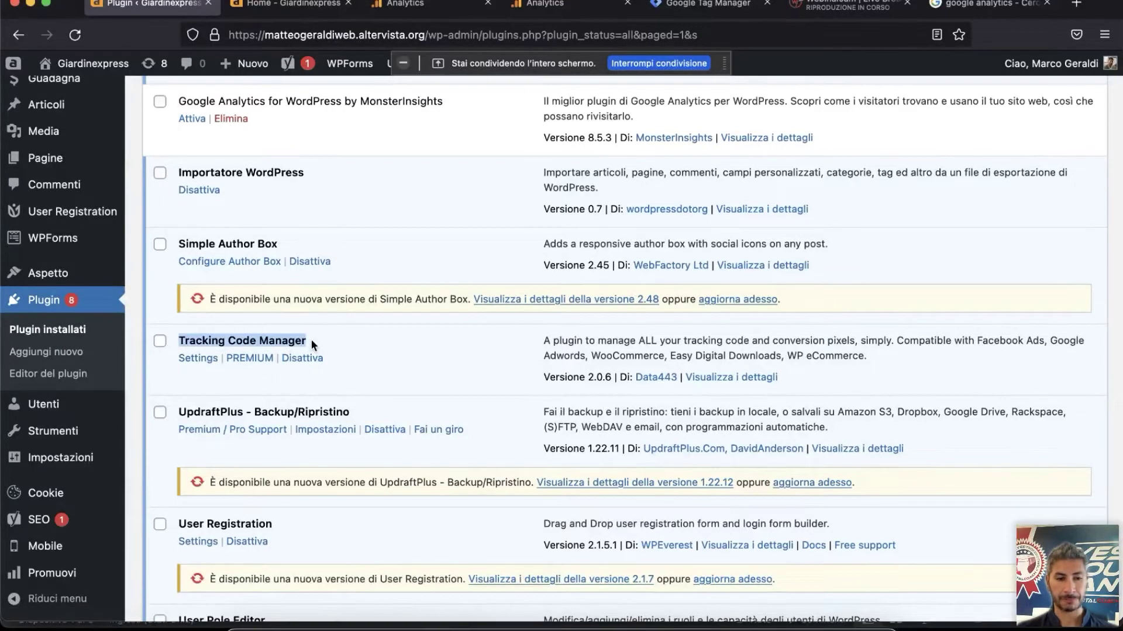
pyautogui.scroll(5, 246, 366)
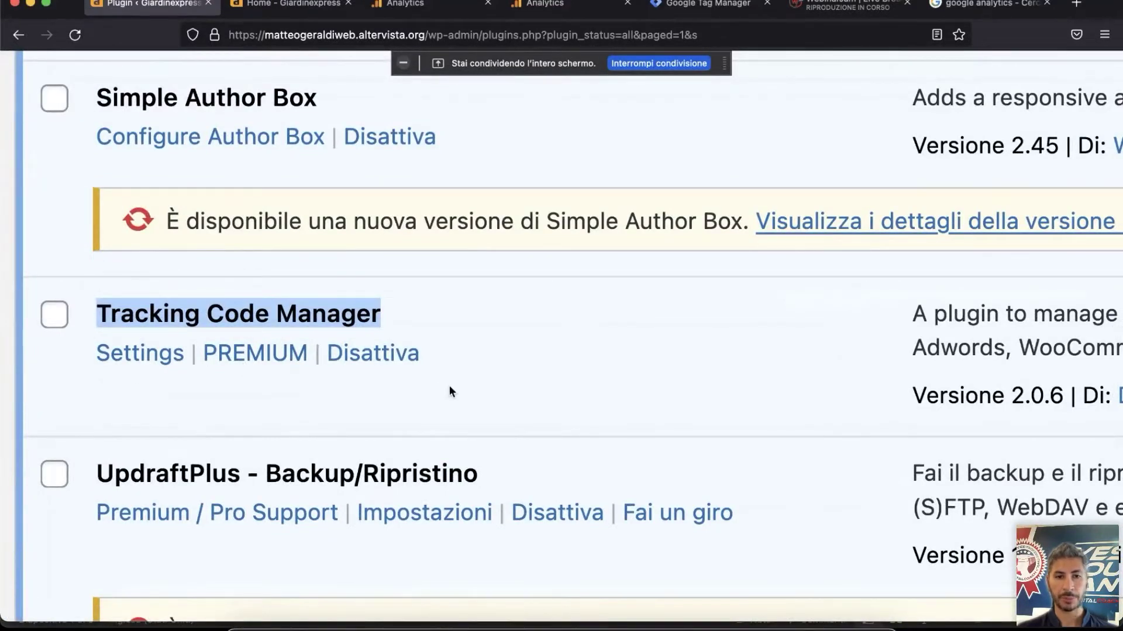
pyautogui.click(149, 356)
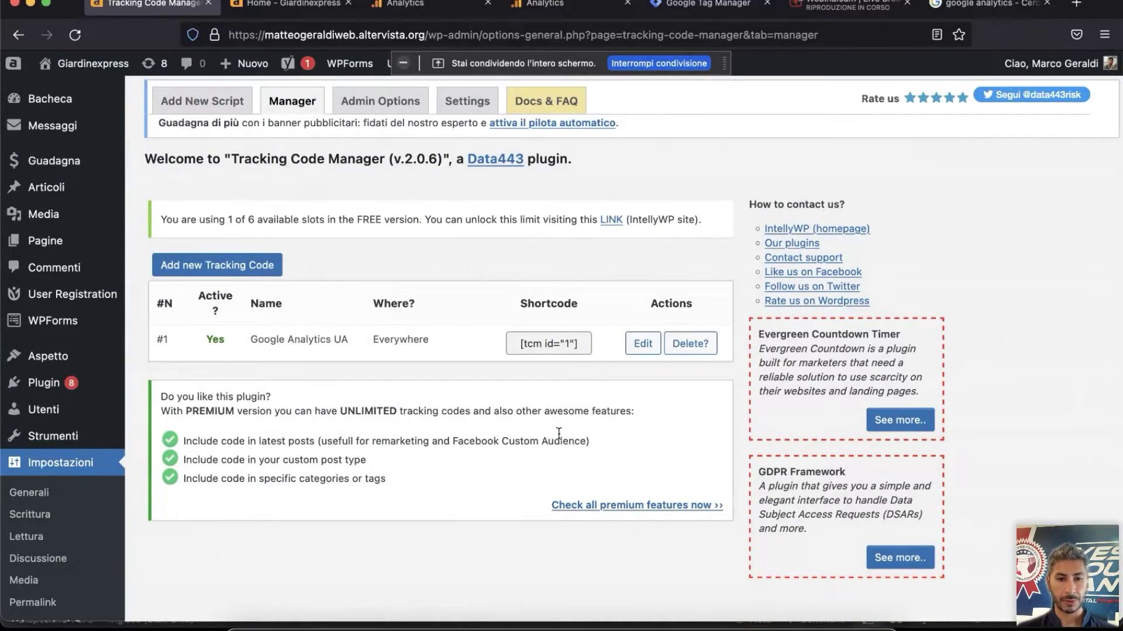
pyautogui.click(695, 346)
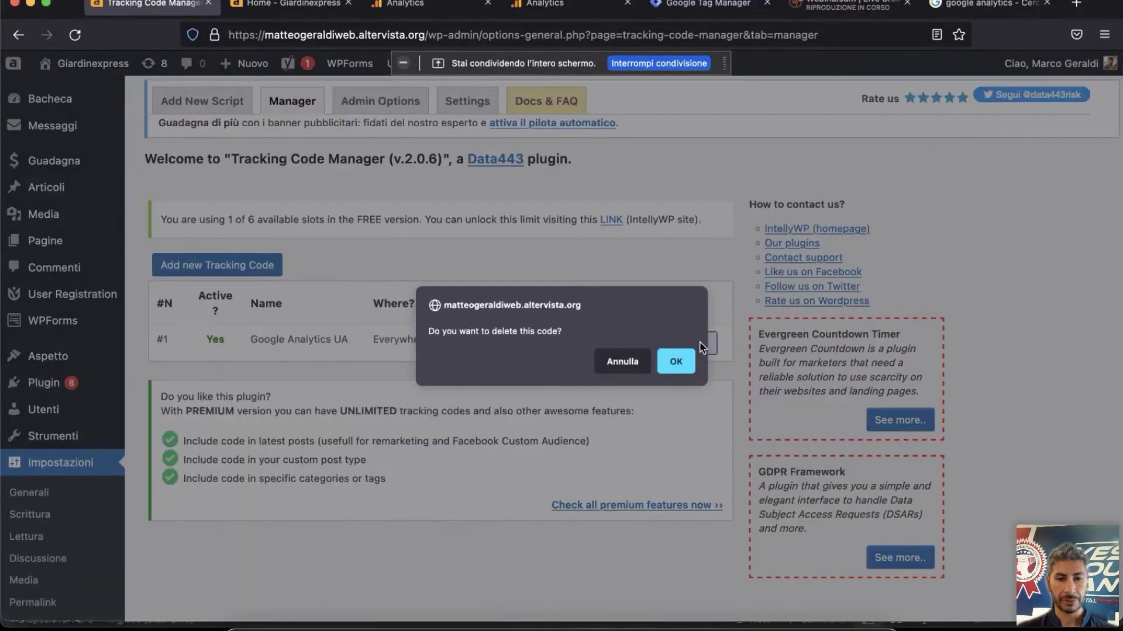
pyautogui.click(676, 362)
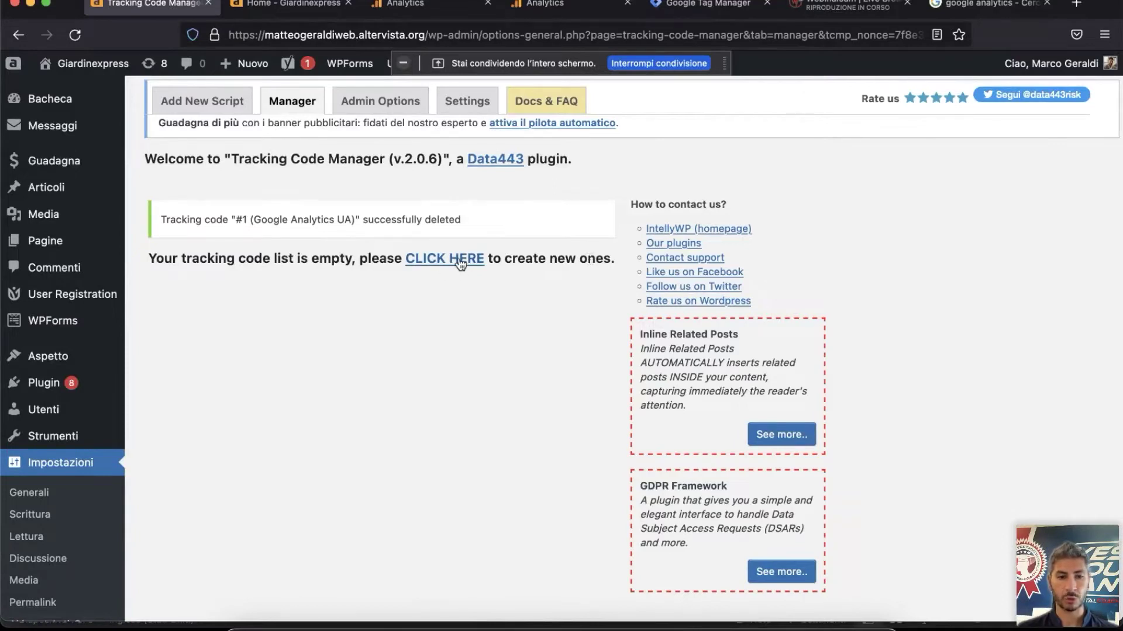
# - Start a new tracking code in Tracking Code Manager and name it "Google Analytics UA"
pyautogui.scroll(5, 463, 268)
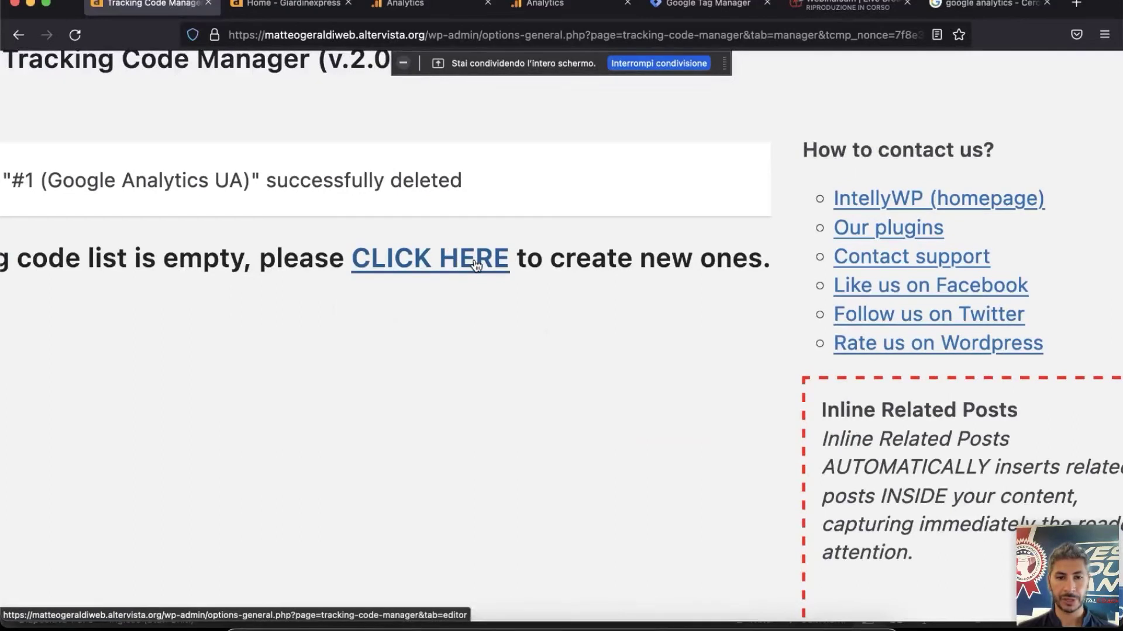
pyautogui.click(475, 264)
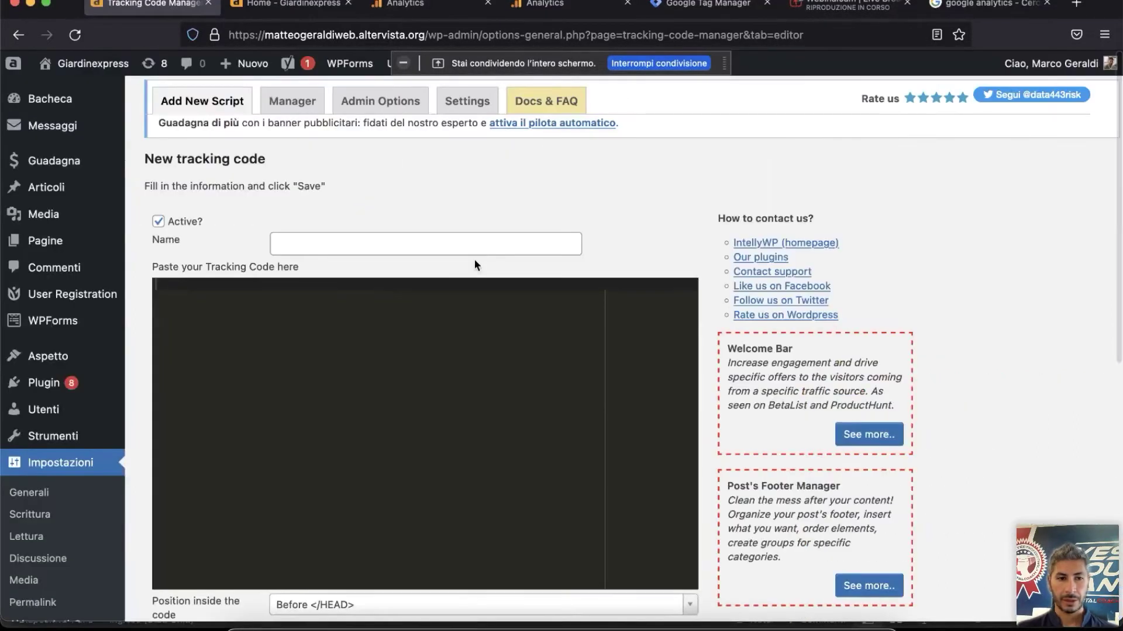
pyautogui.click(345, 242)
pyautogui.write('Google Analytics')
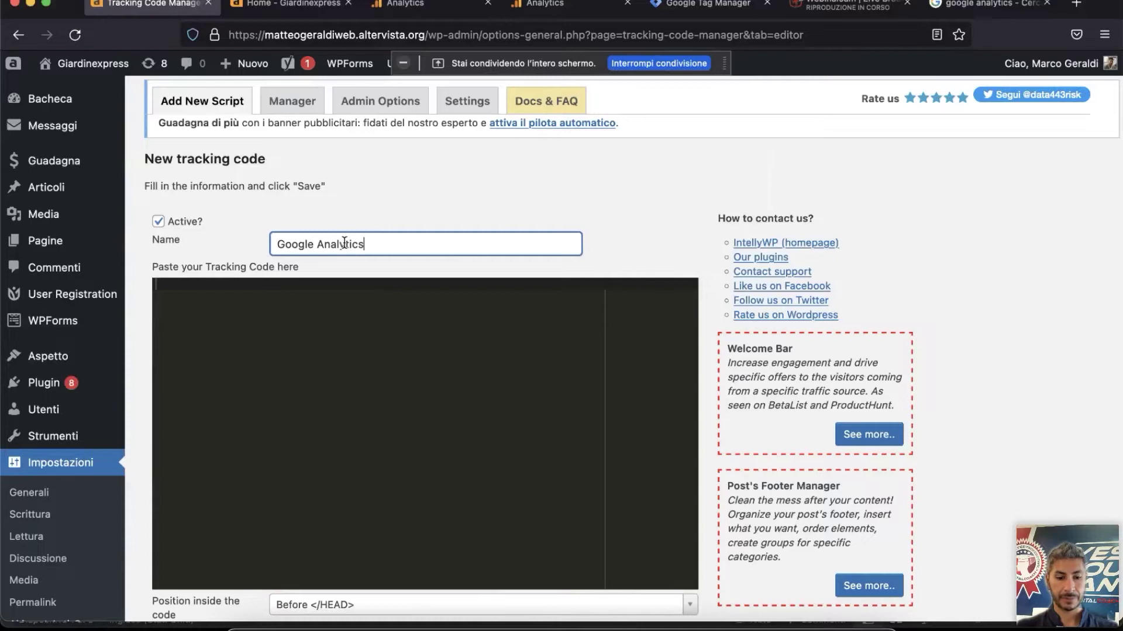
pyautogui.write(' UA')
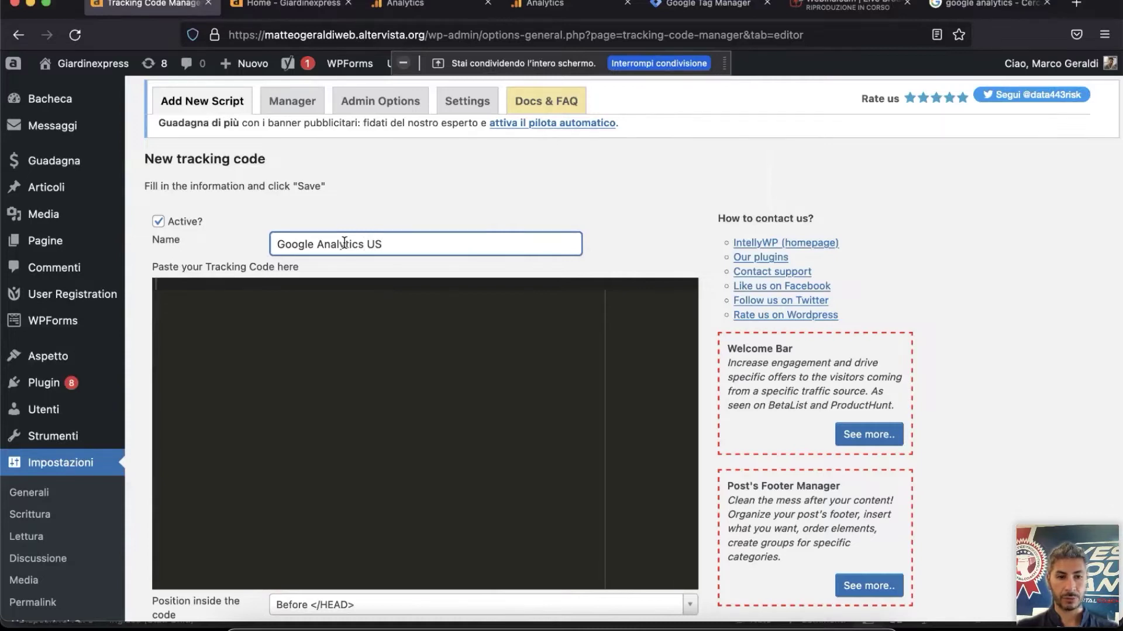
# - Copy the number part of the tracking ID from Google Analytics and append it after a hyphen to the new tracking code's name
pyautogui.click(430, 6)
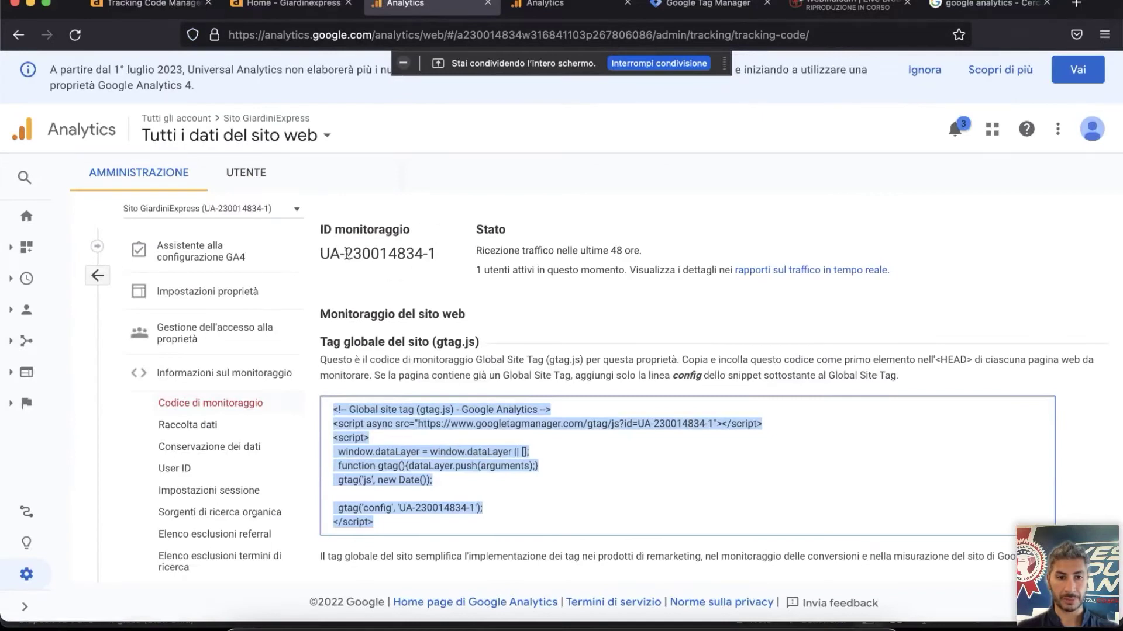
pyautogui.moveTo(345, 253); pyautogui.dragTo(438, 255)
pyautogui.press('super+c')
pyautogui.click(183, 7)
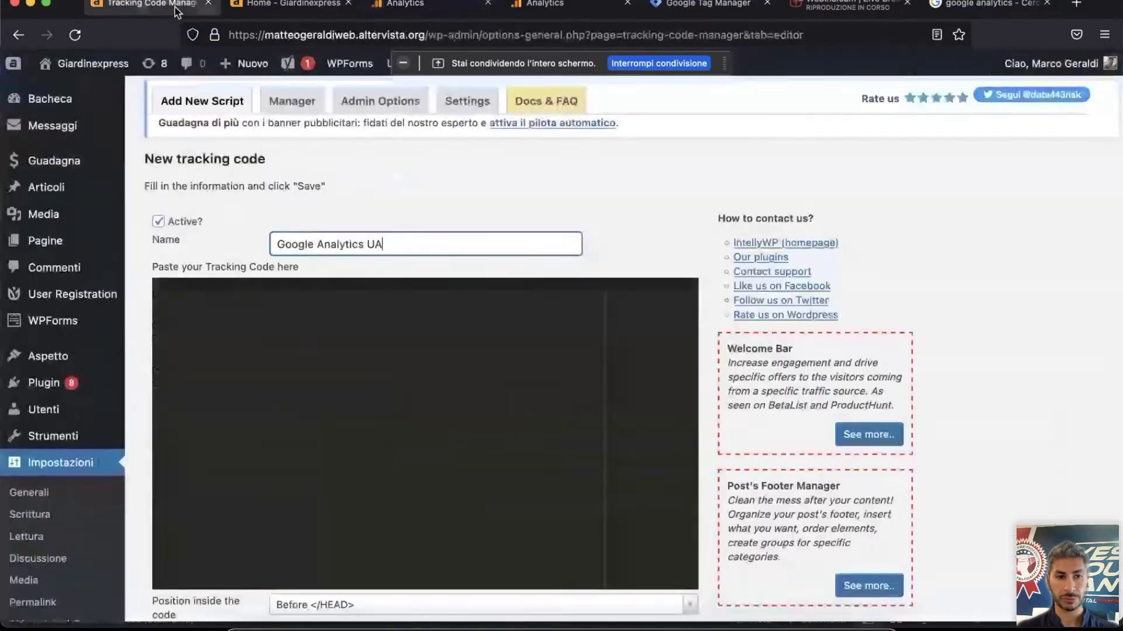
pyautogui.write('-')
pyautogui.press('super+v')
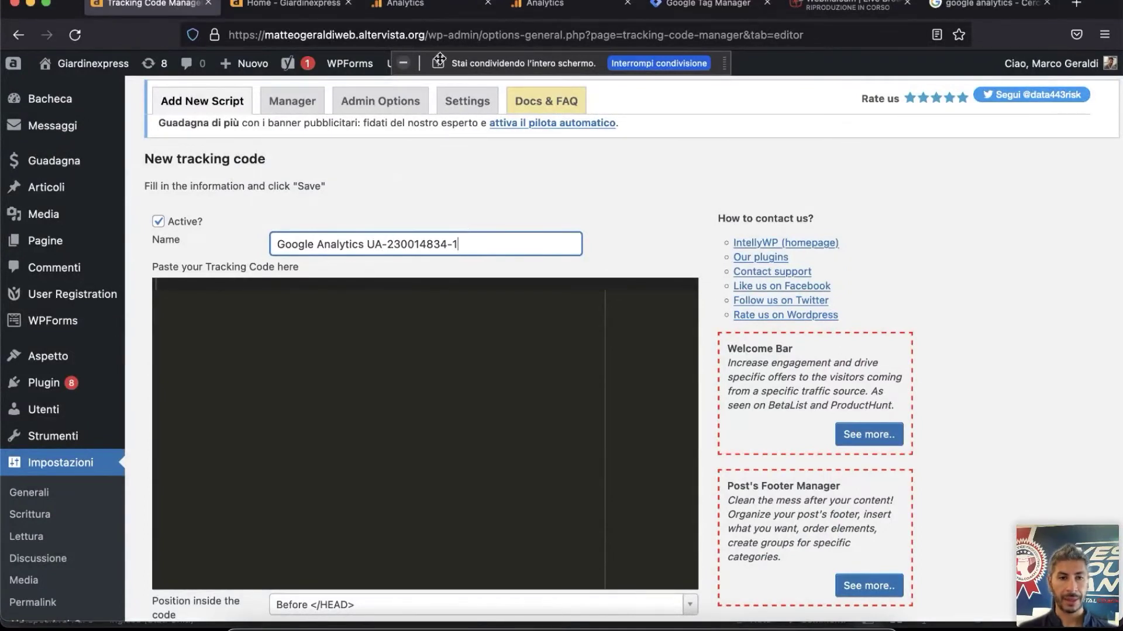
# - Copy the full gtag.js global site tag from Google Analytics and paste it into the new tracking code's code field in WordPress
pyautogui.click(419, 7)
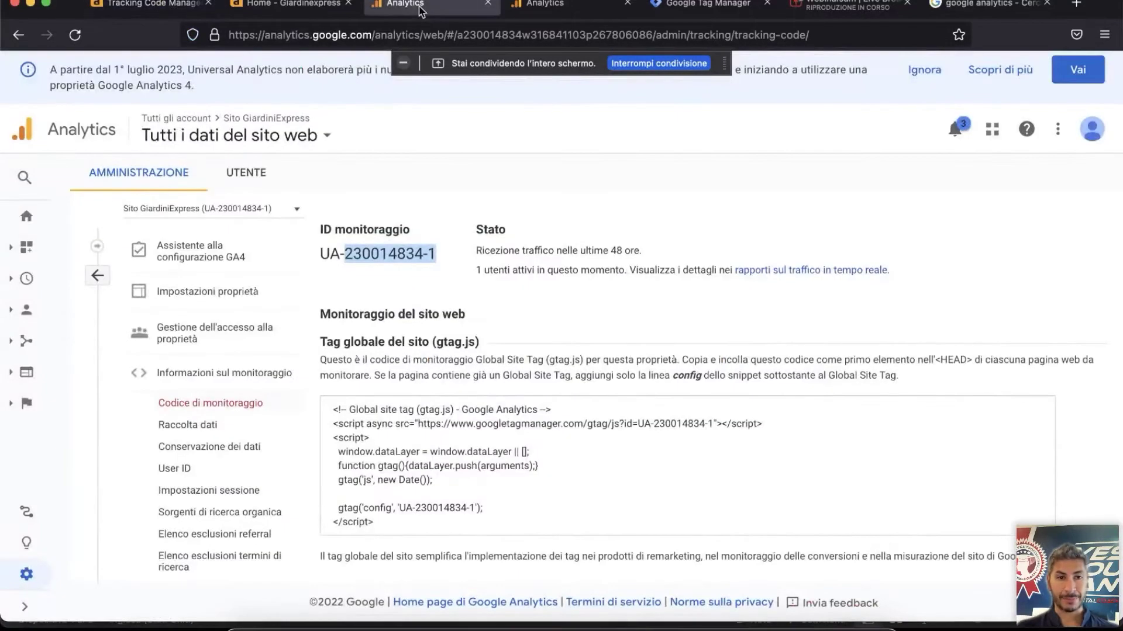
pyautogui.scroll(-2, 519, 286)
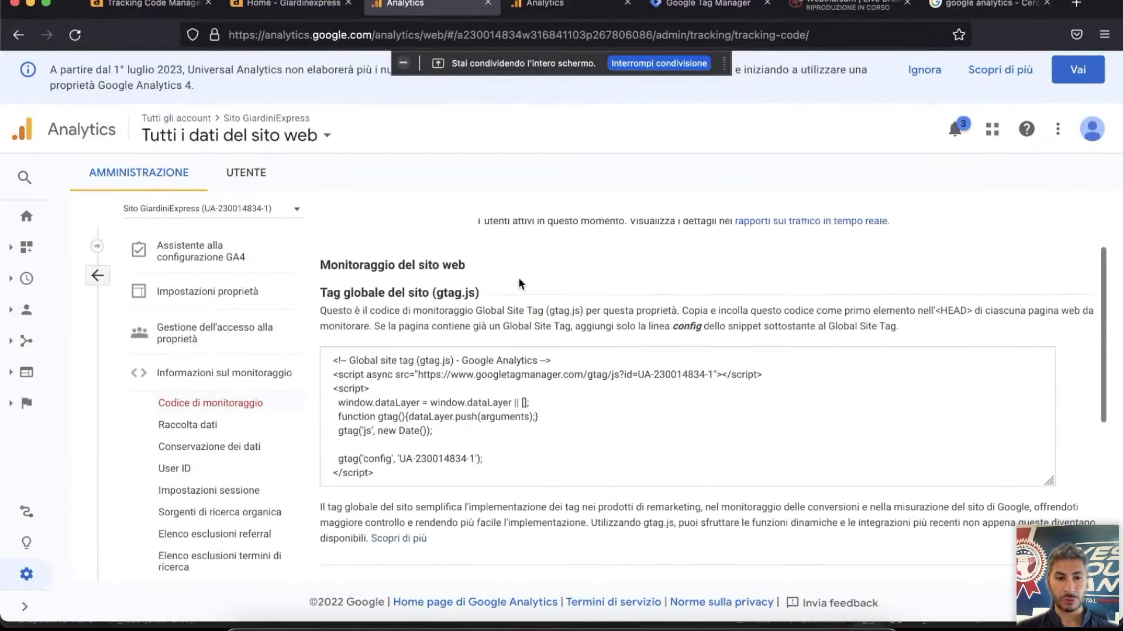
pyautogui.click(441, 380)
pyautogui.press('super+c')
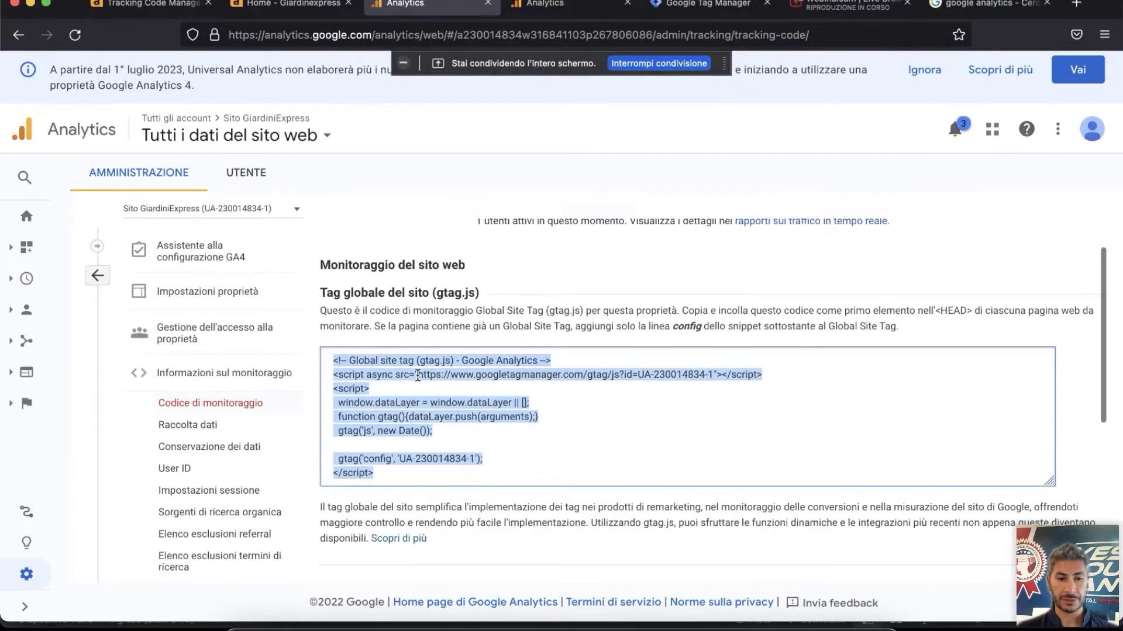
pyautogui.rightClick(418, 375)
pyautogui.click(444, 445)
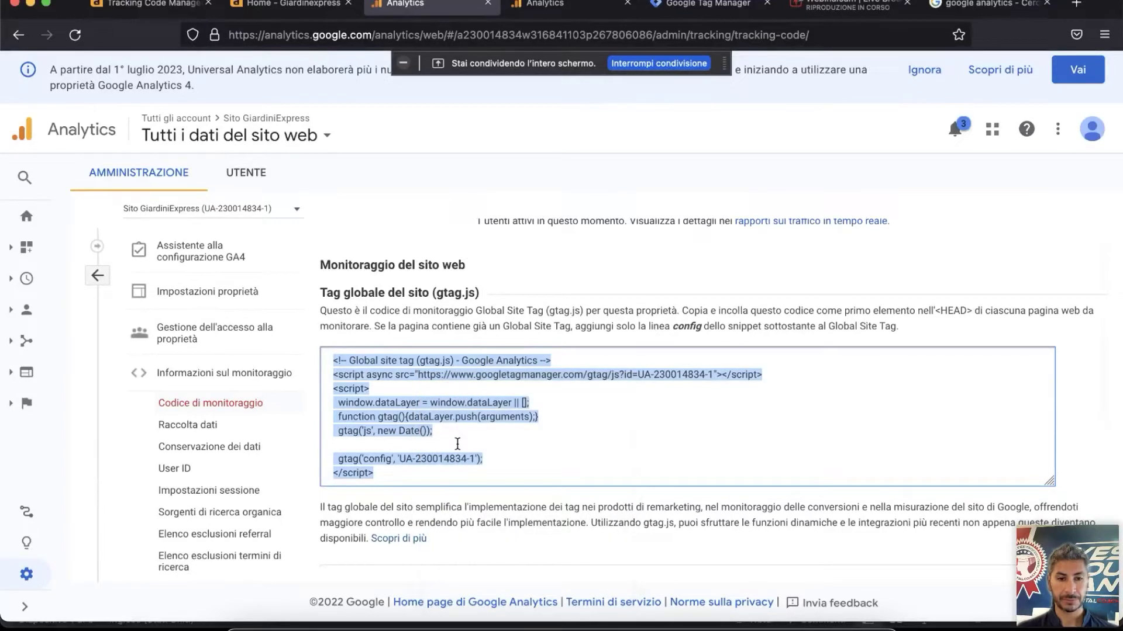
pyautogui.click(161, 5)
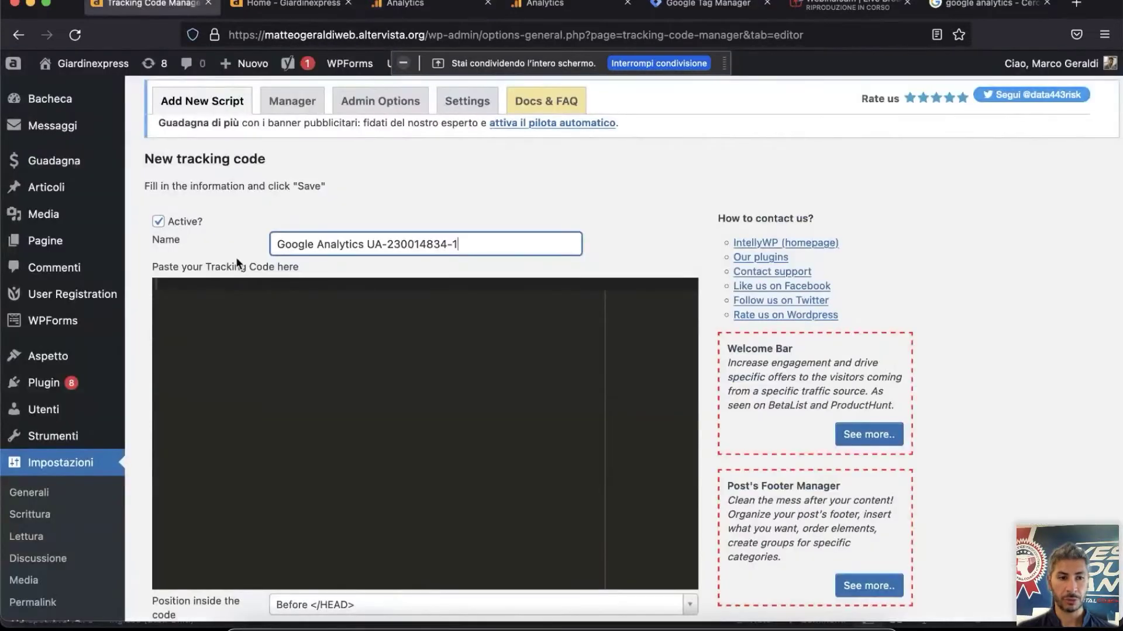
pyautogui.rightClick(215, 302)
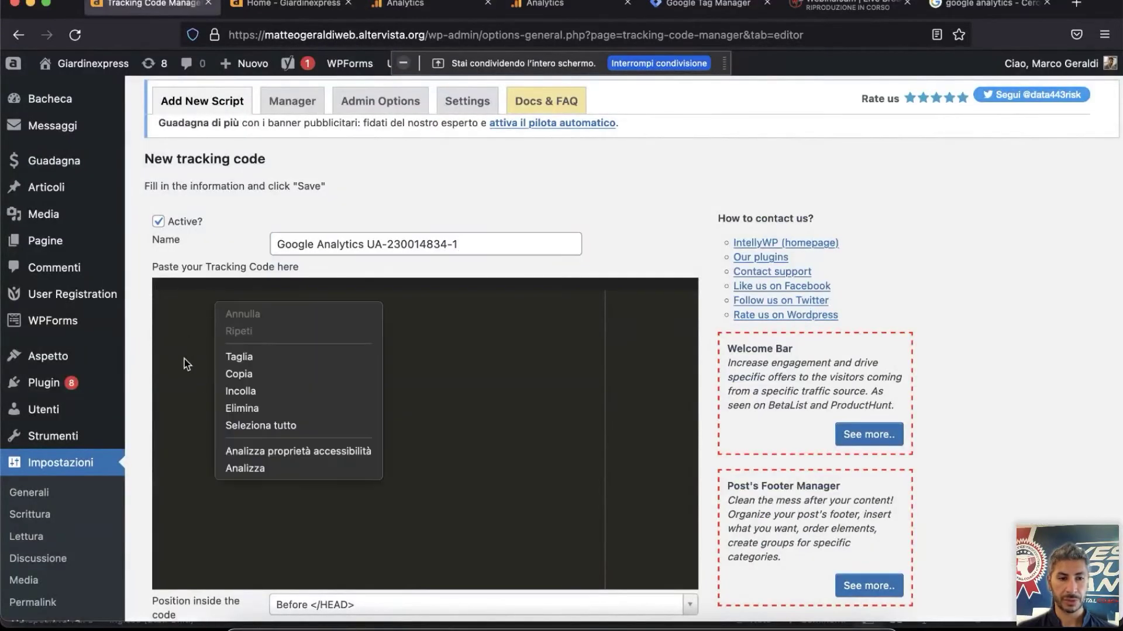
pyautogui.click(255, 397)
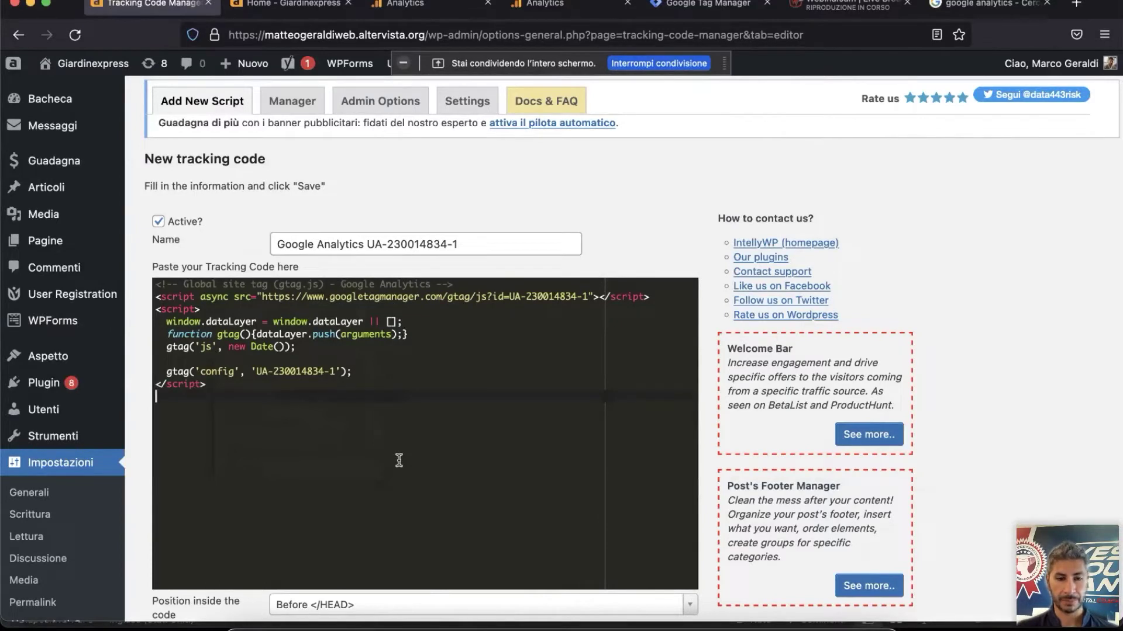
# - Set the tracking code's position inside the page code to "Before </HEAD>"
pyautogui.scroll(-2, 399, 460)
pyautogui.scroll(-4, 399, 460)
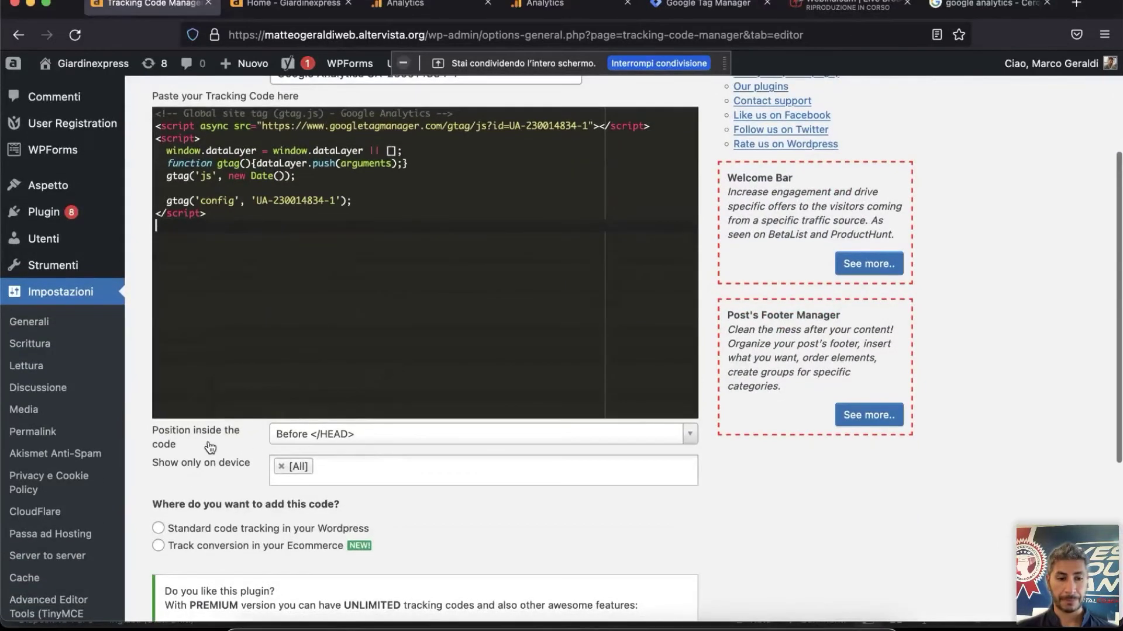
pyautogui.click(321, 435)
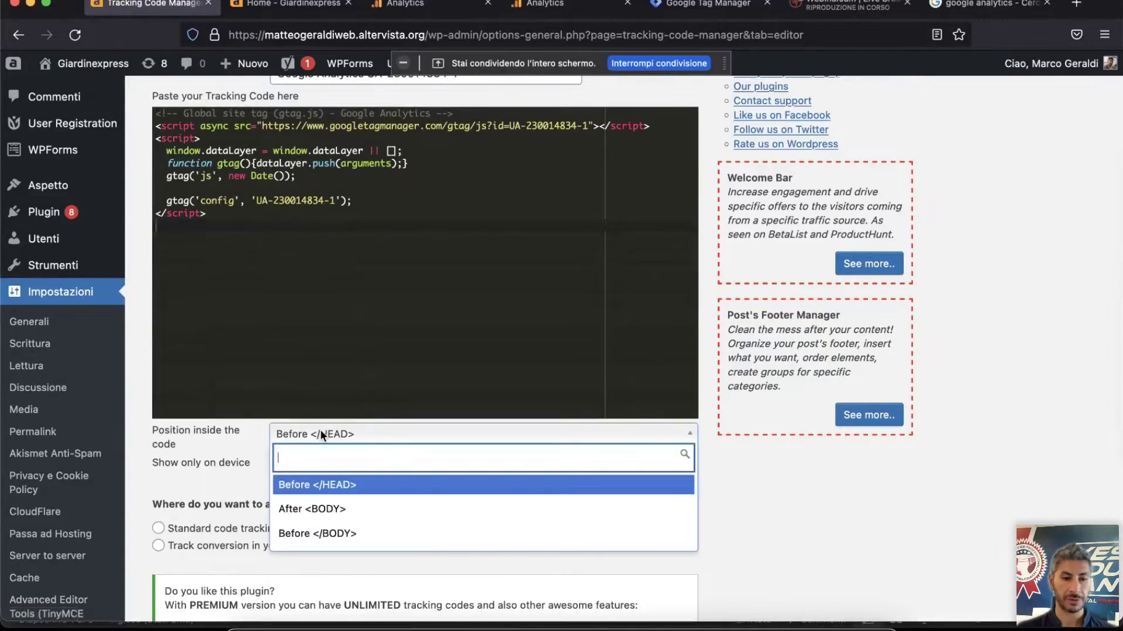
pyautogui.click(349, 492)
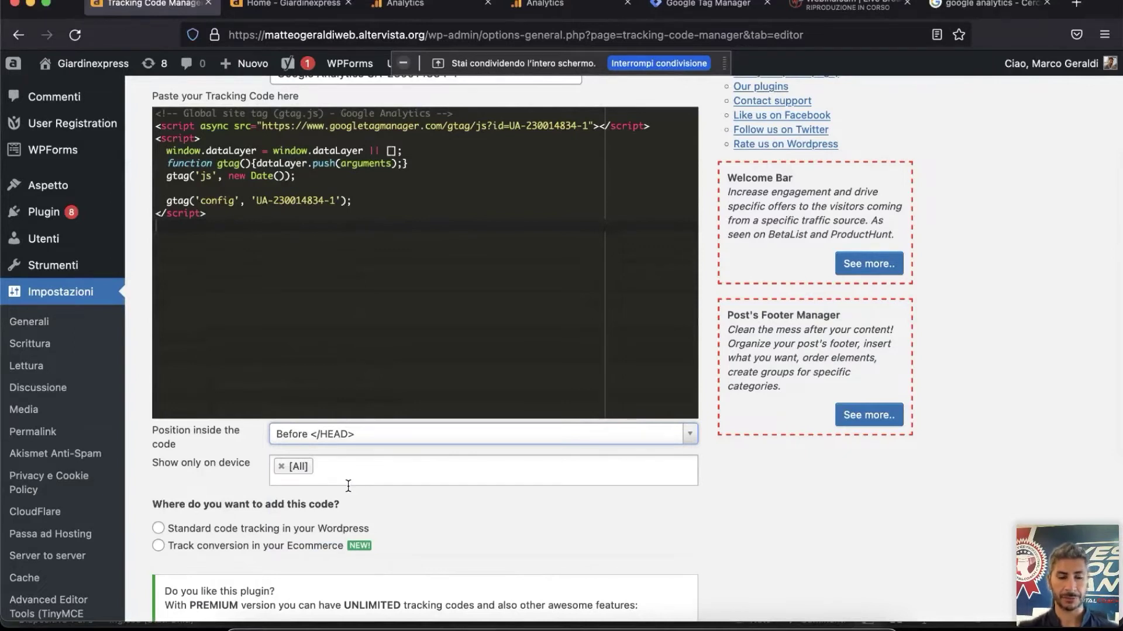
# - Choose standard code tracking in WordPress, insert the code in the whole website, and save the tracking code
pyautogui.scroll(-2, 348, 486)
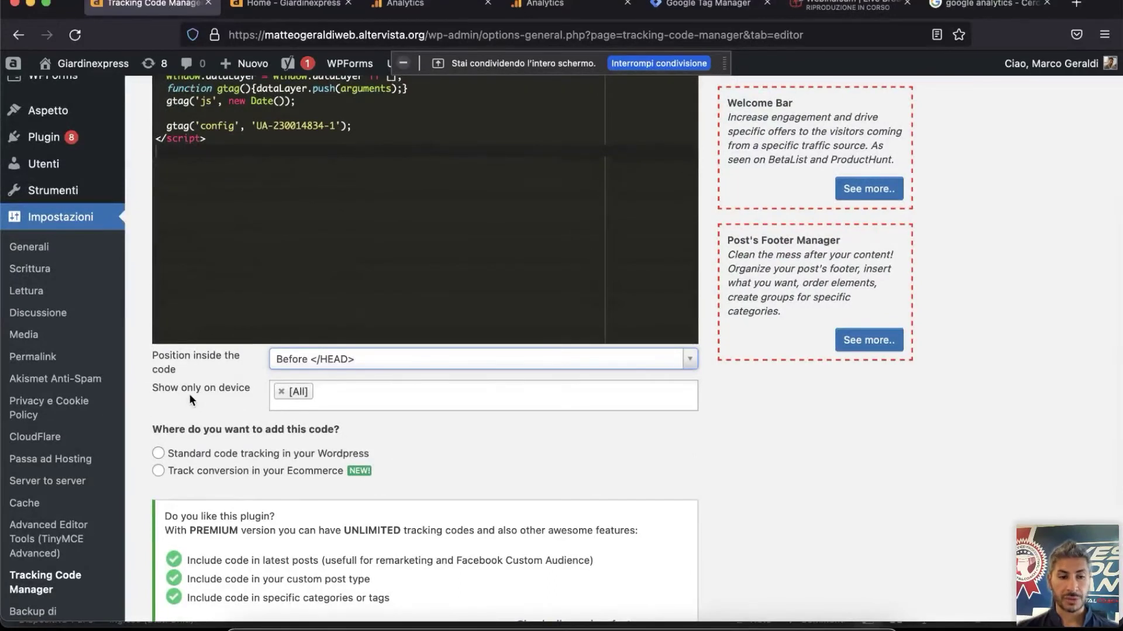
pyautogui.scroll(2, 189, 394)
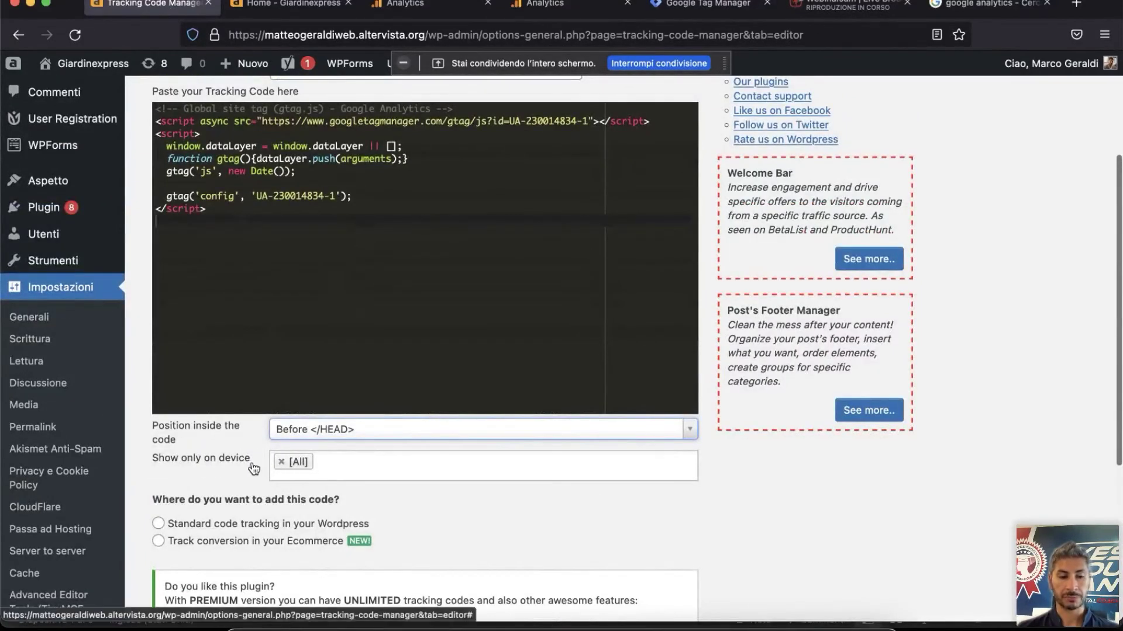
pyautogui.scroll(-1, 421, 491)
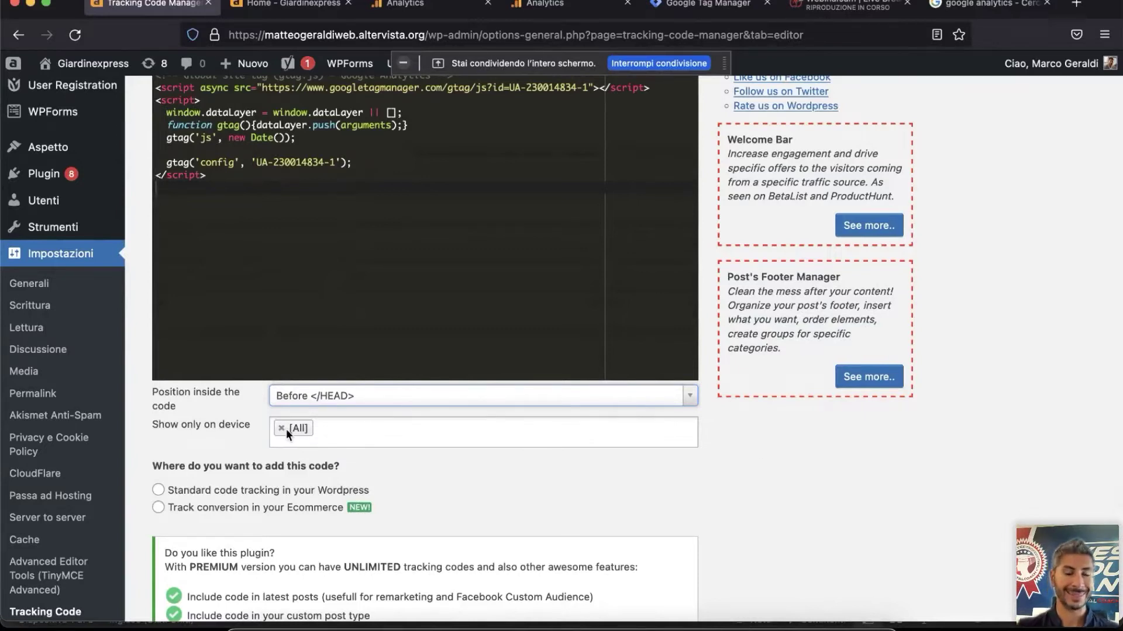
pyautogui.scroll(-4, 234, 398)
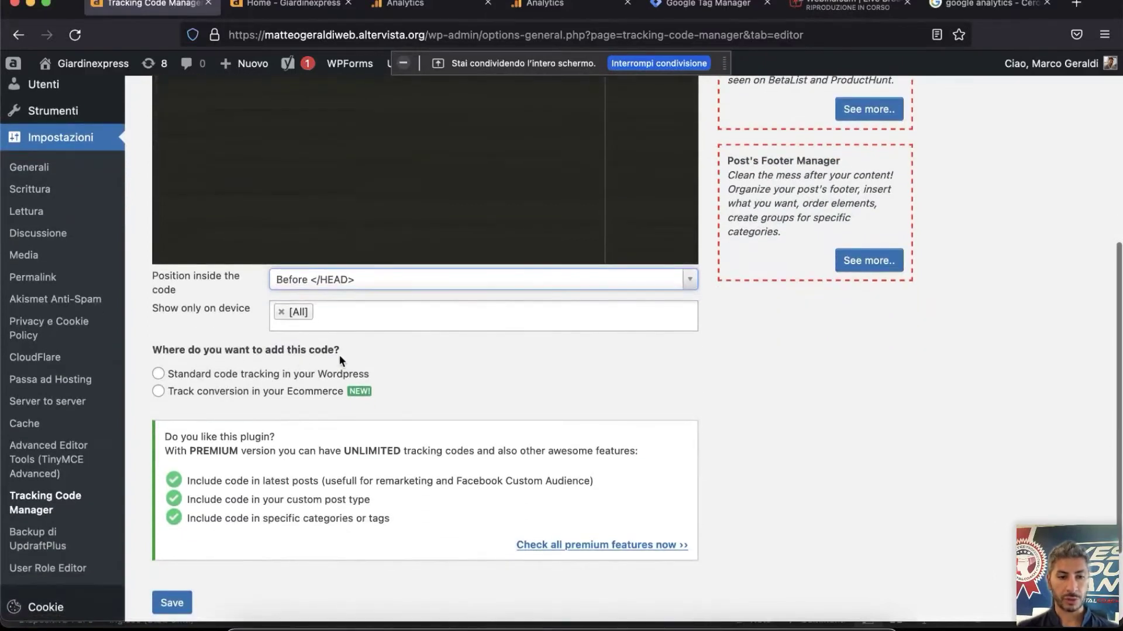
pyautogui.click(158, 374)
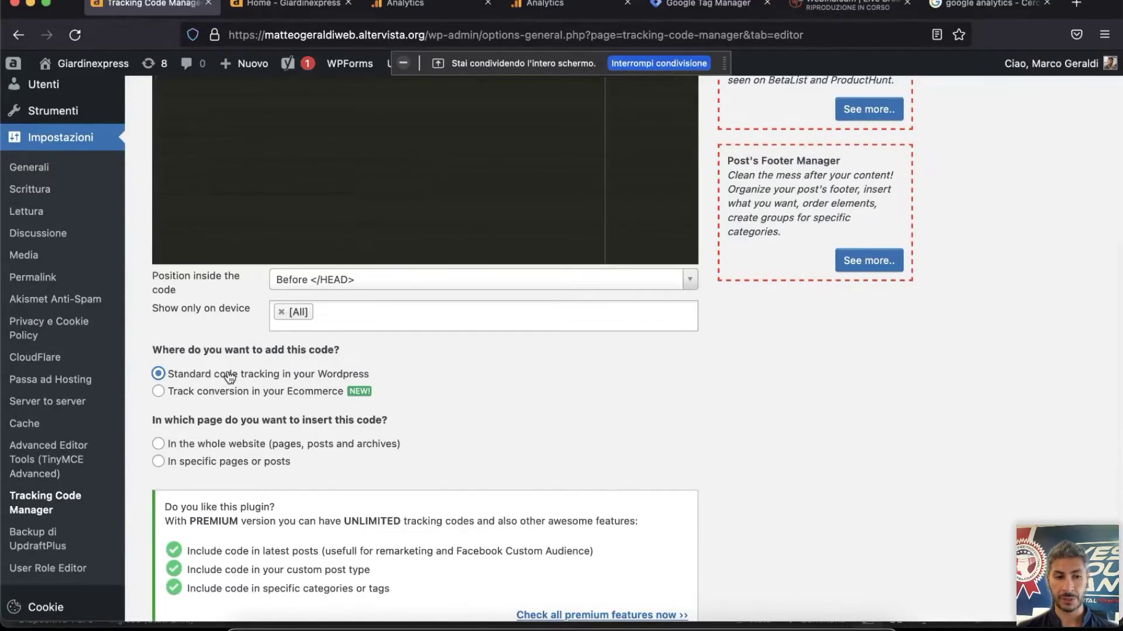
pyautogui.scroll(-1, 229, 378)
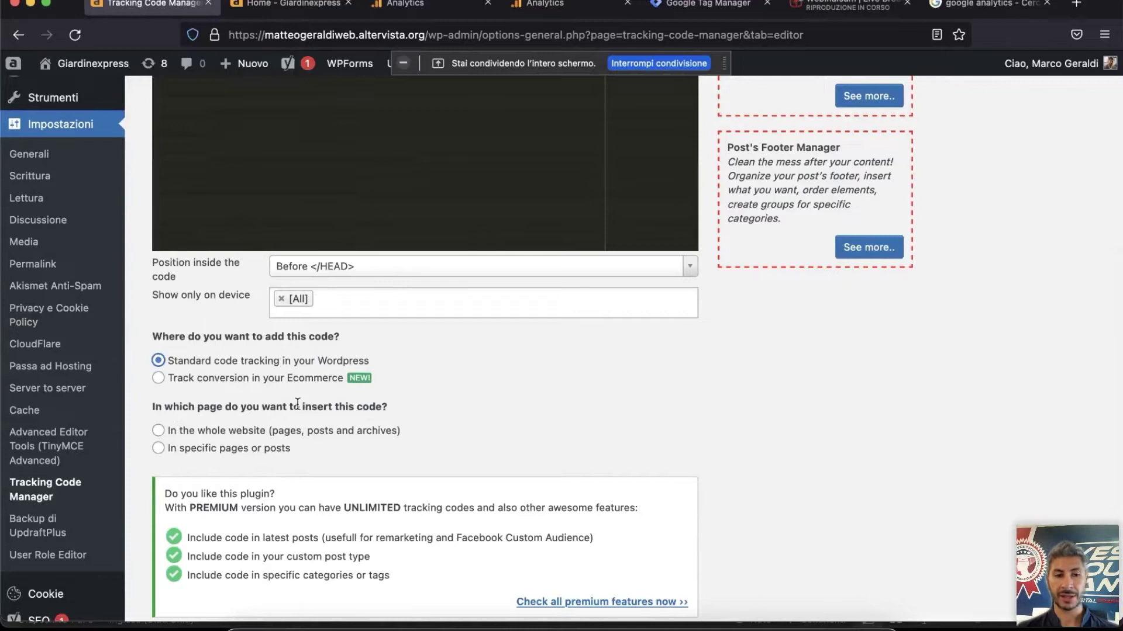
pyautogui.click(159, 433)
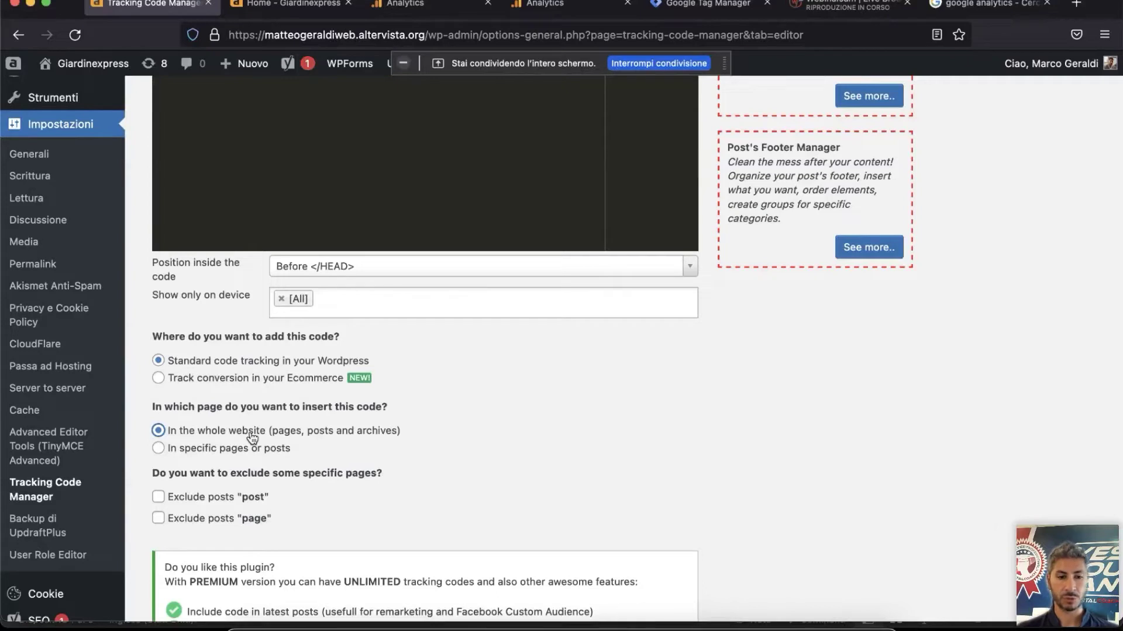
pyautogui.scroll(-3, 251, 437)
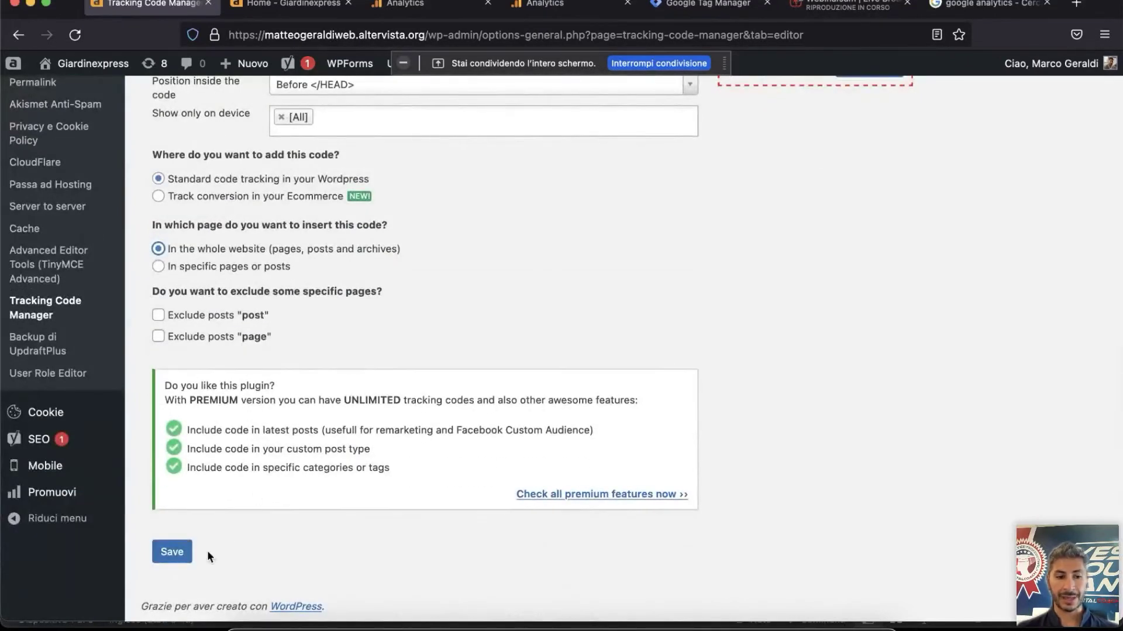
pyautogui.click(170, 556)
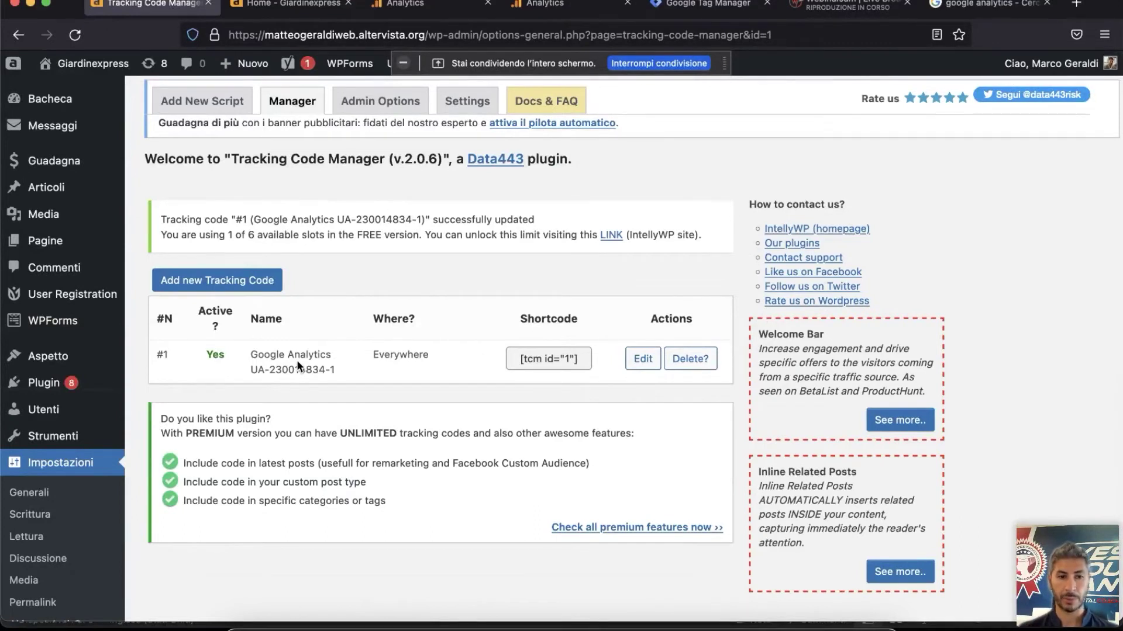
# - Search Google for "google tag manager" and open the Google Tag Manager site from the results
pyautogui.scroll(-2, 297, 359)
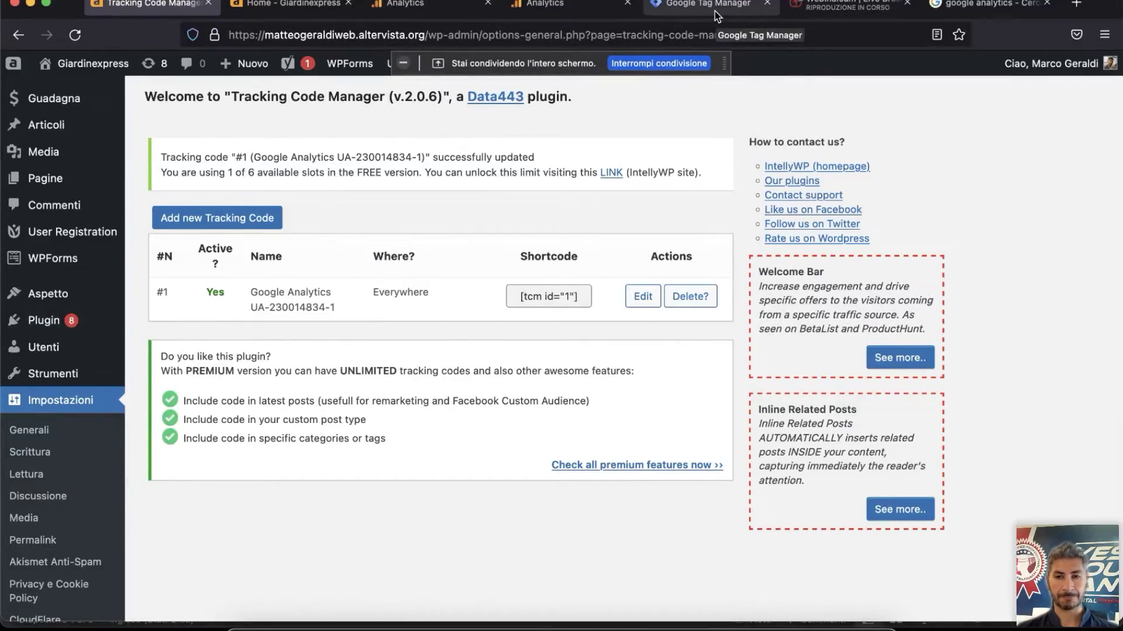
pyautogui.click(990, 16)
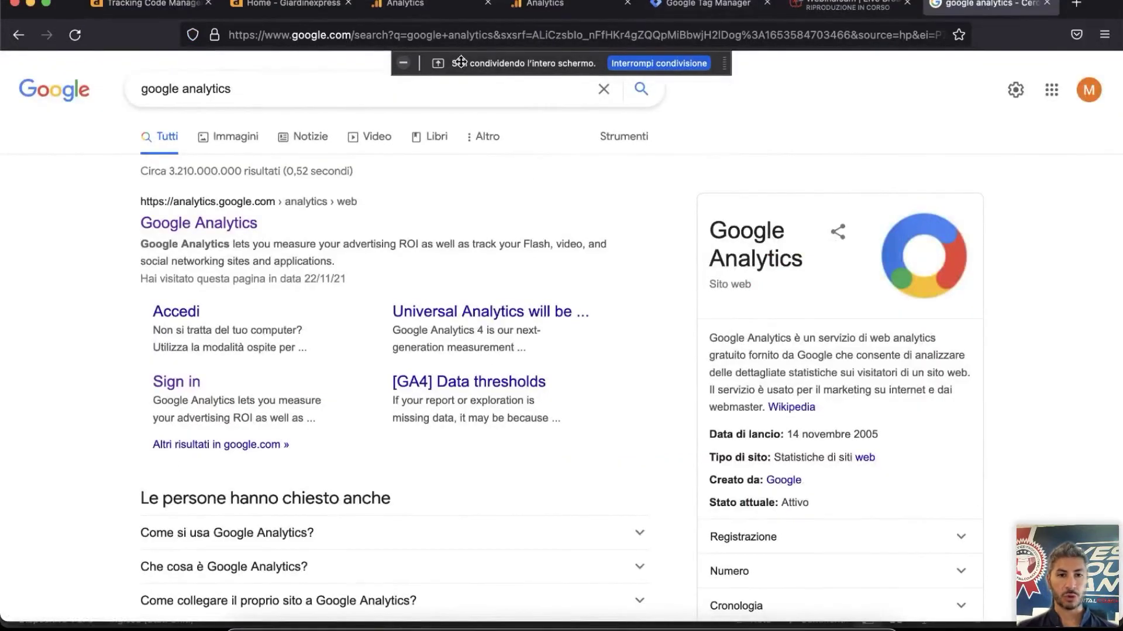
pyautogui.tripleClick(263, 85)
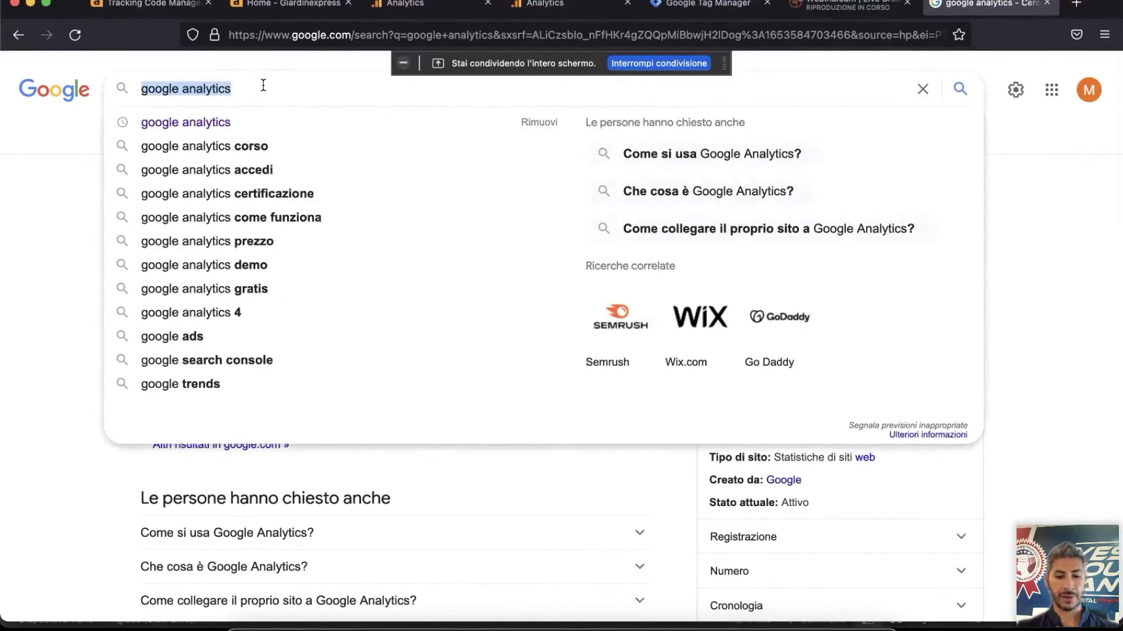
pyautogui.write('google tag mamnager')
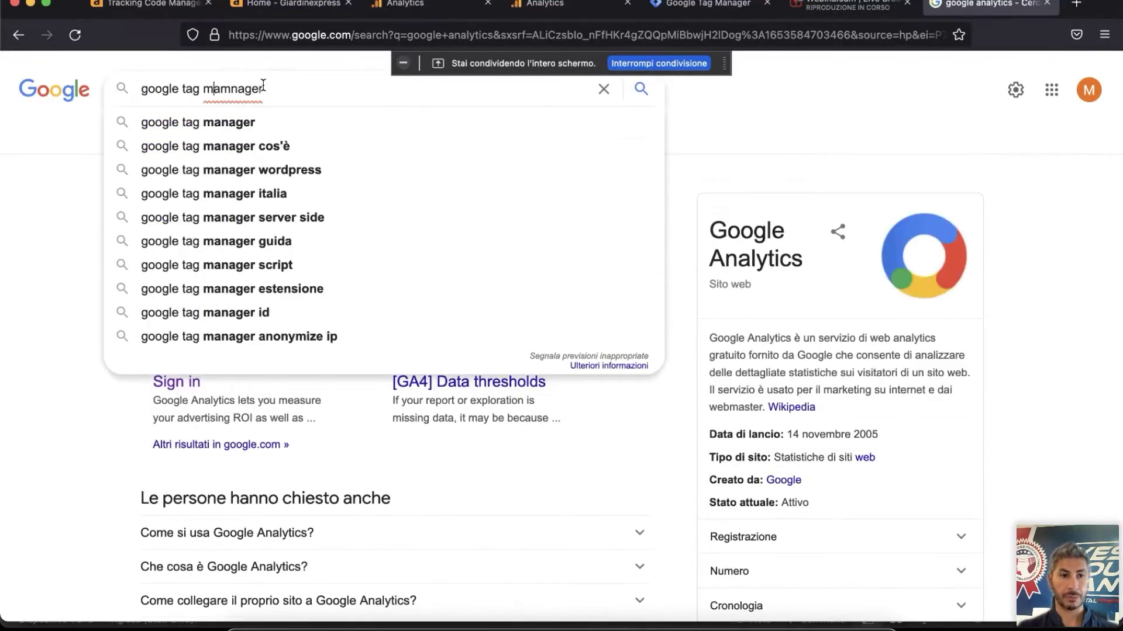
pyautogui.click(212, 128)
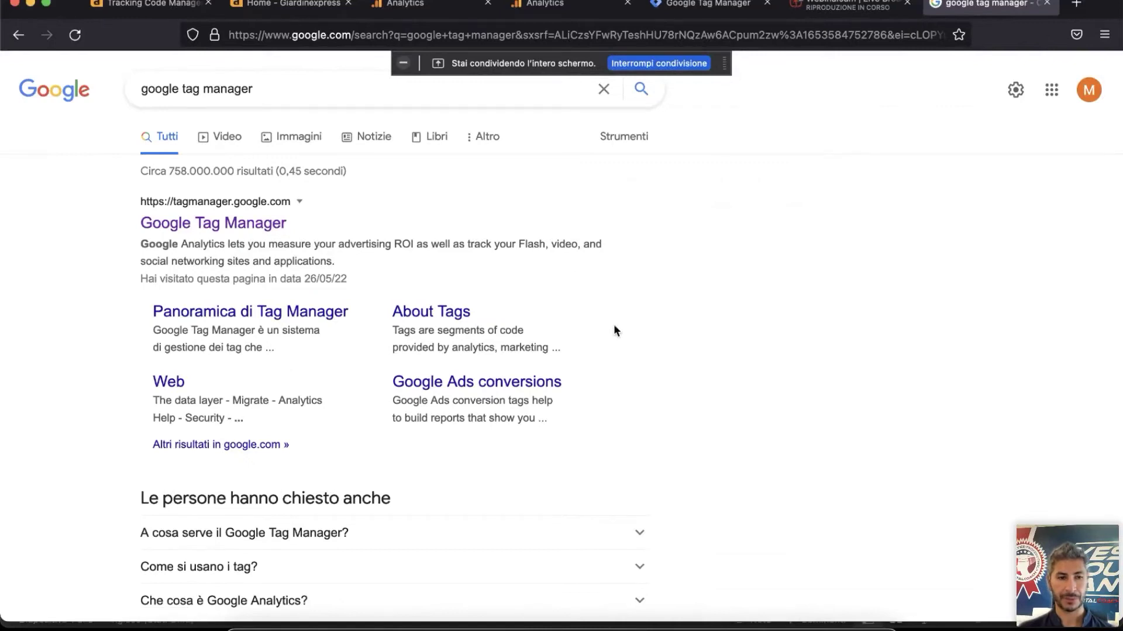
pyautogui.click(236, 232)
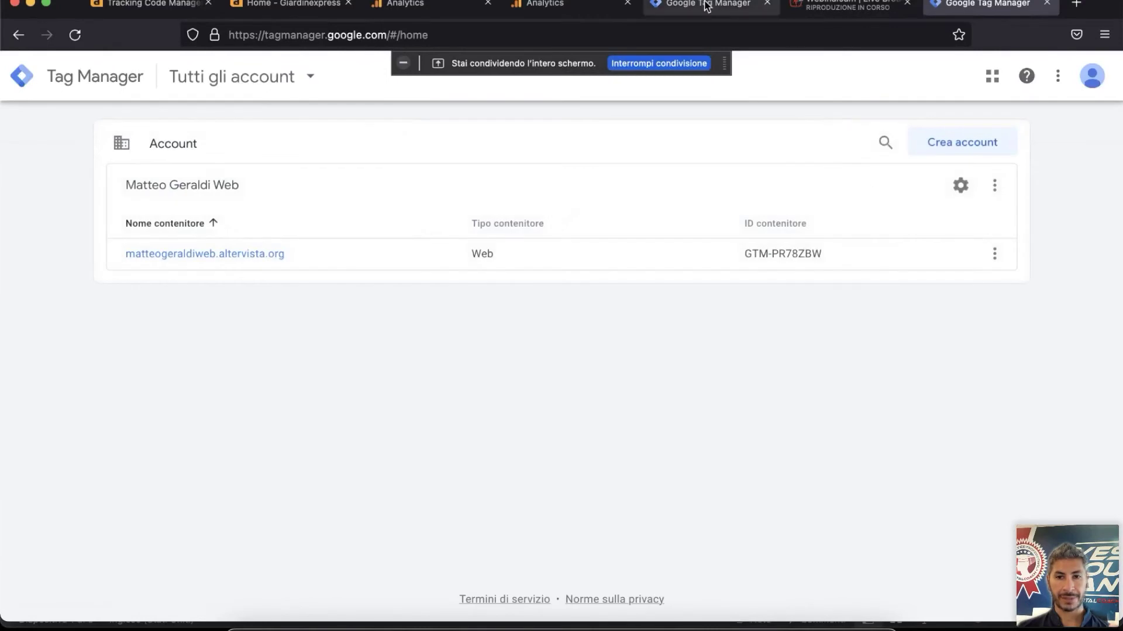
# - Start a new Tag Manager account named "Sito GiardinExpress" and set its country to Italia
pyautogui.click(956, 150)
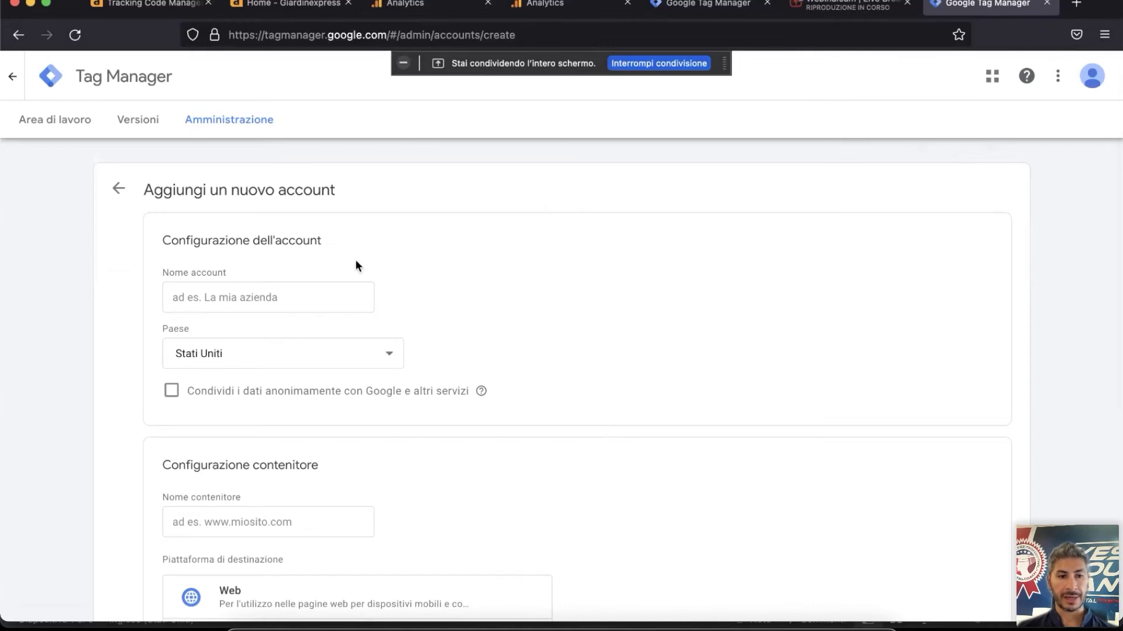
pyautogui.click(257, 293)
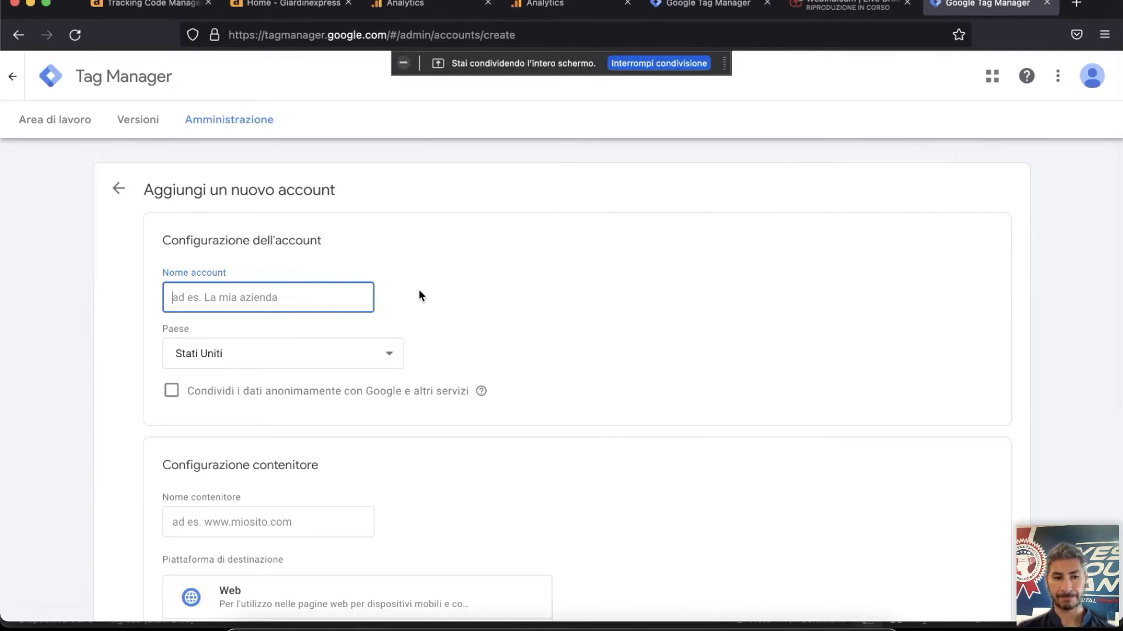
pyautogui.click(310, 294)
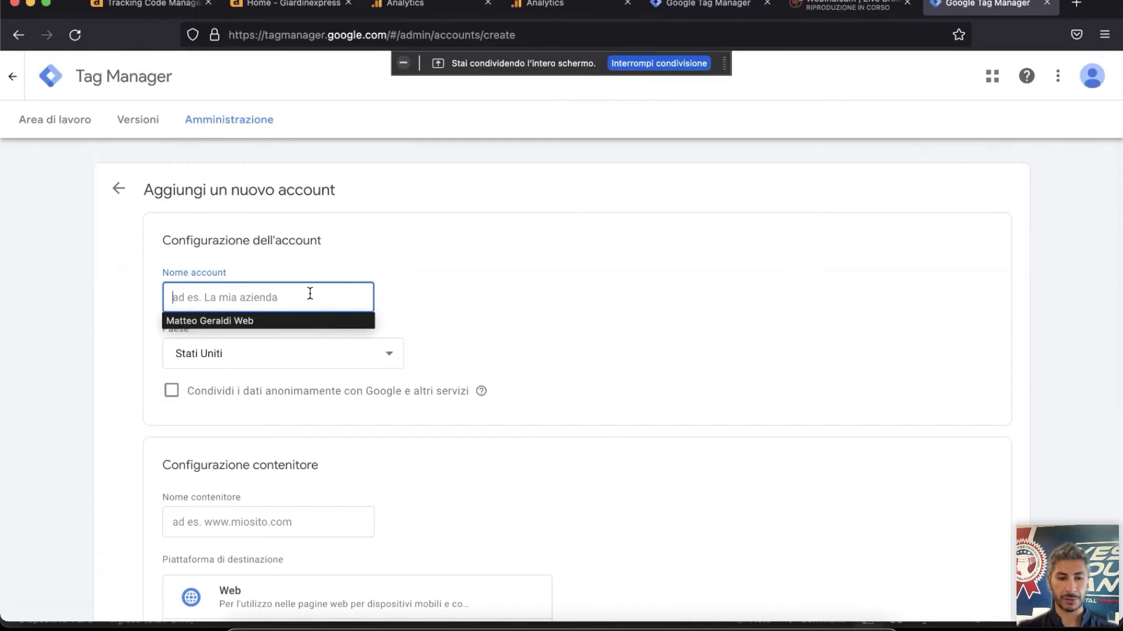
pyautogui.write('Sito')
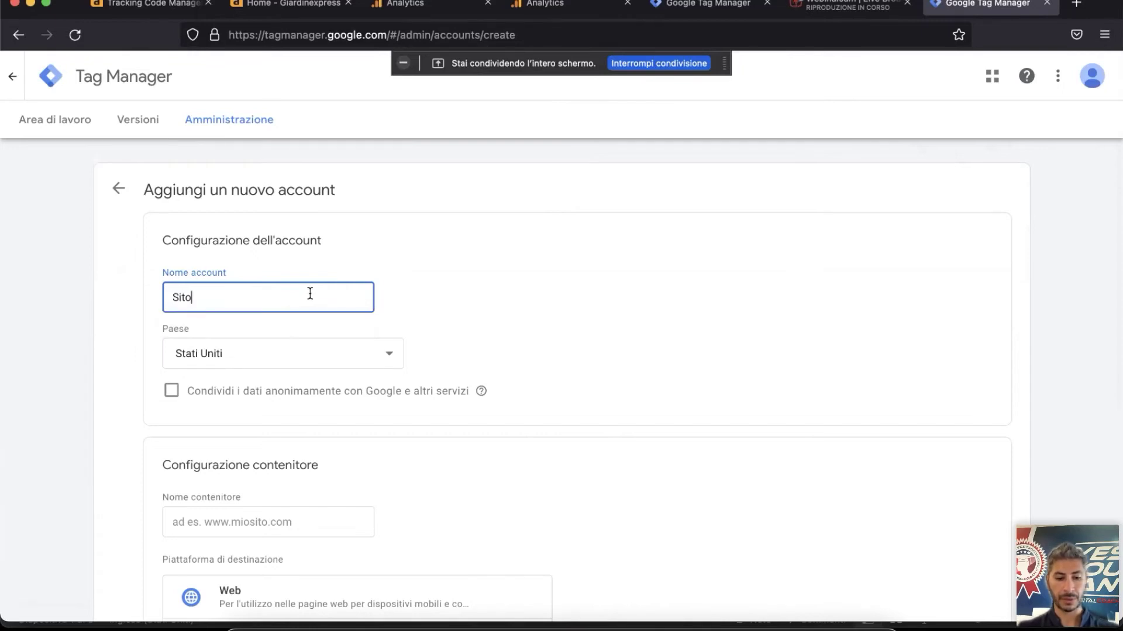
pyautogui.write(' GiardinExpress')
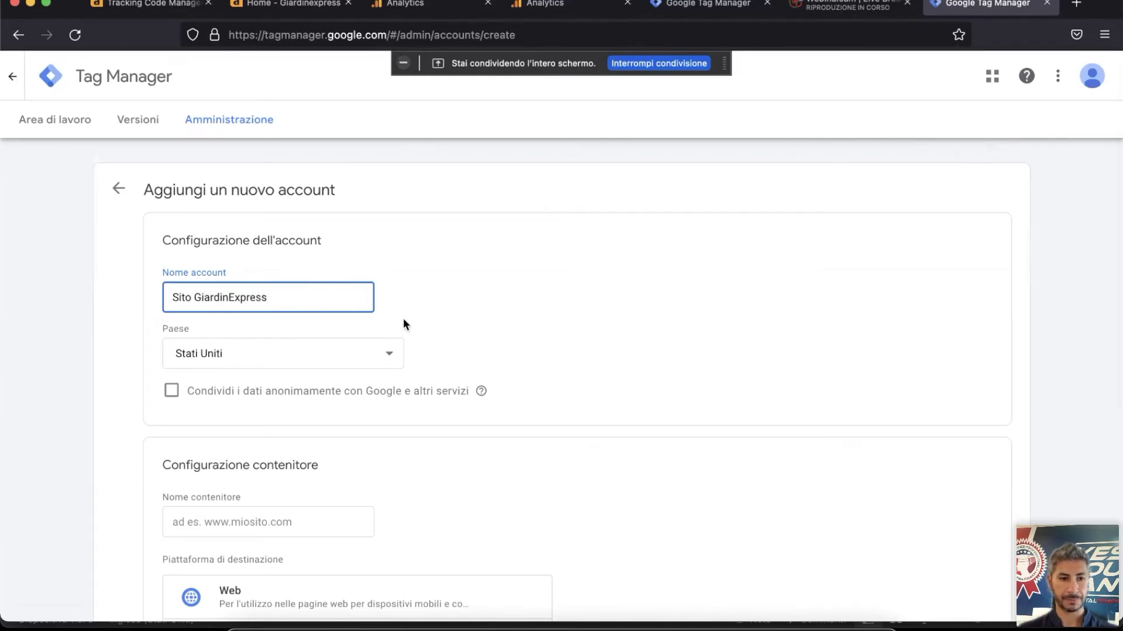
pyautogui.click(291, 350)
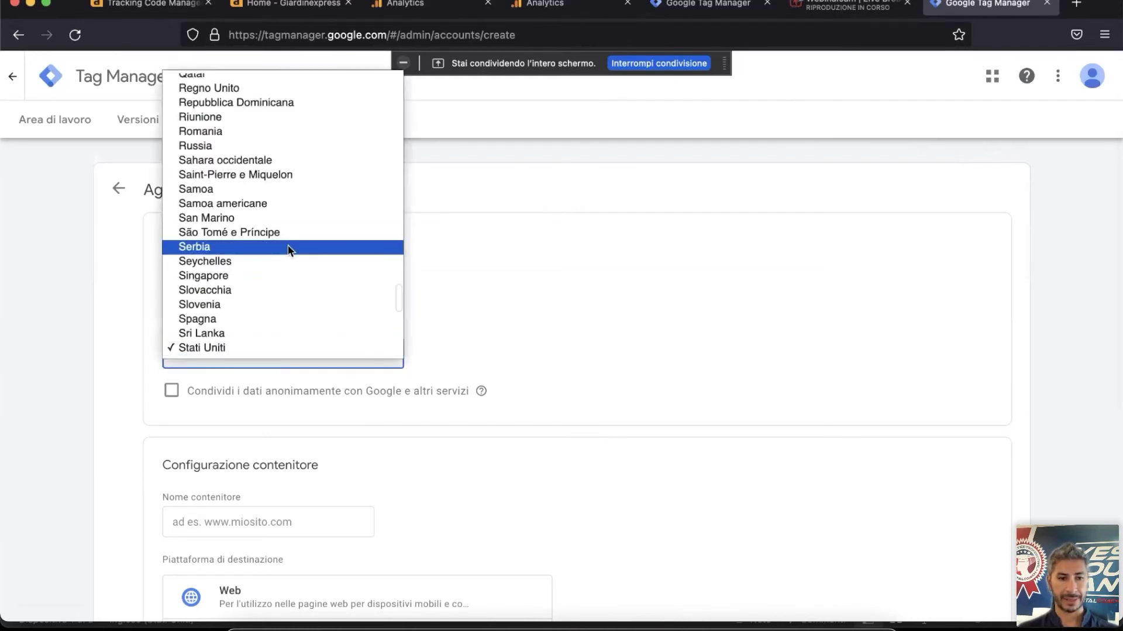
pyautogui.scroll(15, 286, 245)
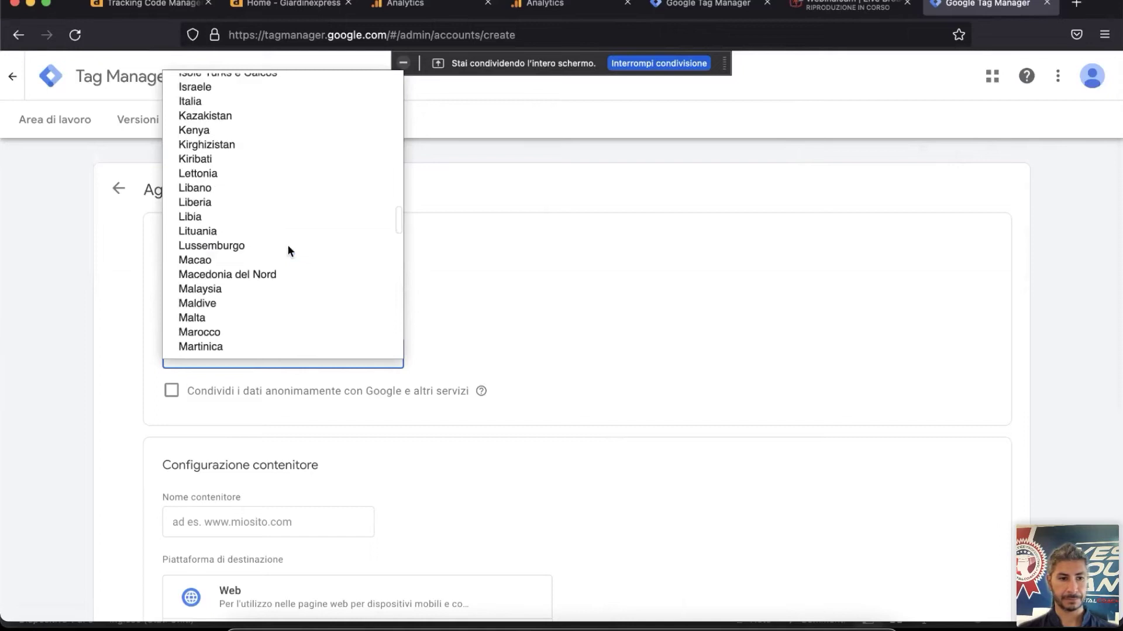
pyautogui.click(217, 155)
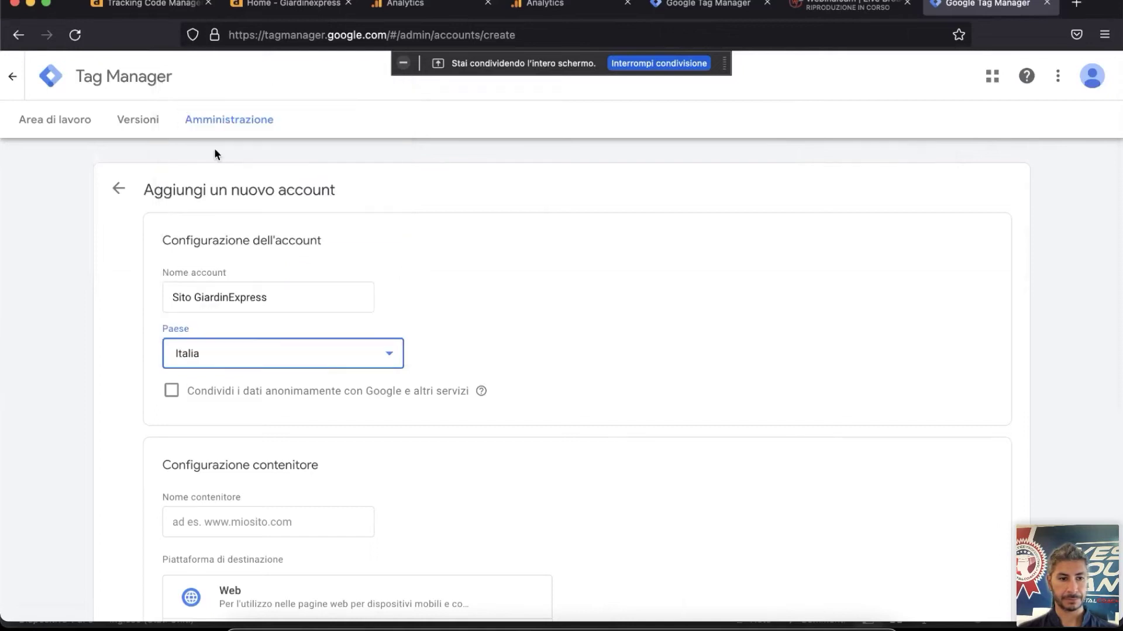
# - Copy the Giardinexpress home page URL and paste it as the container name in Tag Manager's new account form
pyautogui.scroll(-2, 65, 370)
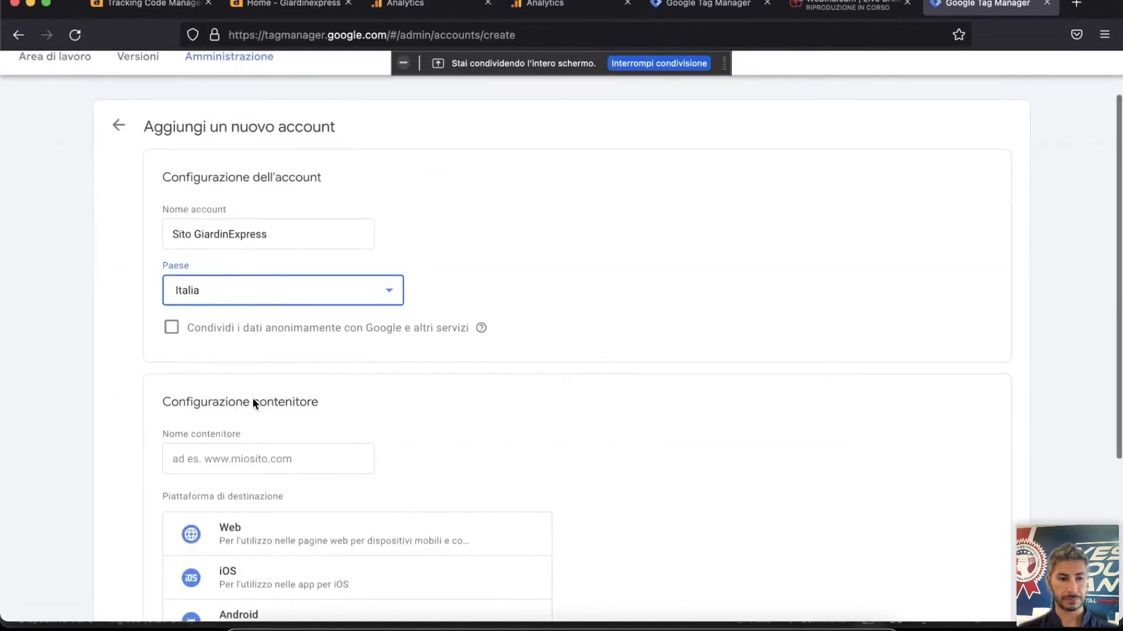
pyautogui.scroll(-2, 252, 374)
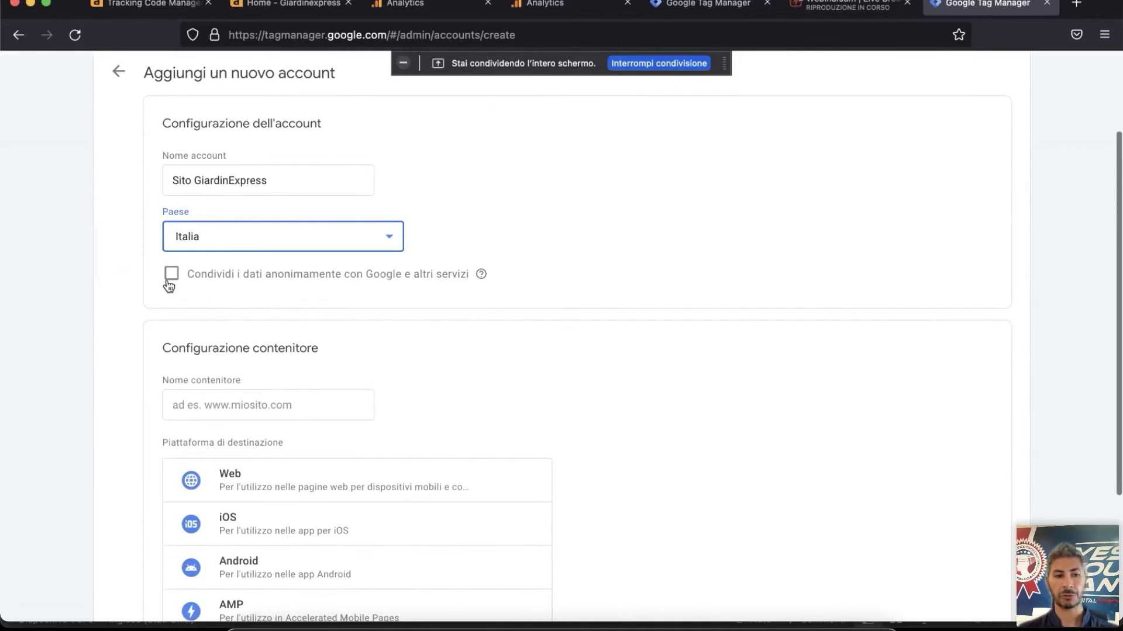
pyautogui.scroll(-5, 168, 285)
pyautogui.click(249, 244)
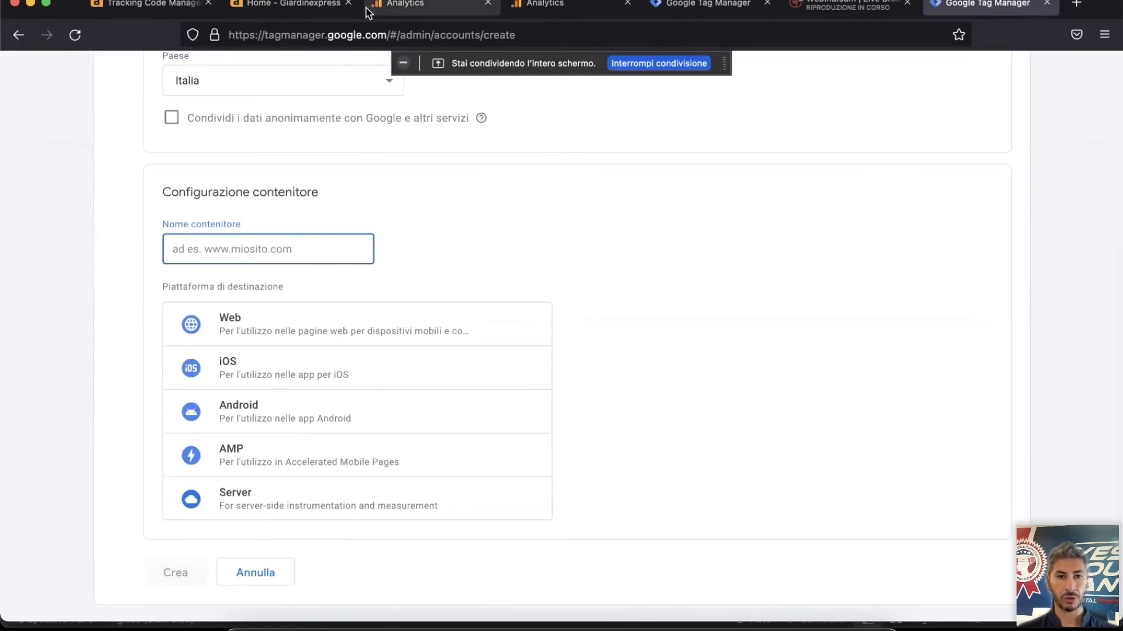
pyautogui.click(313, 10)
pyautogui.click(315, 35)
pyautogui.press('super+c')
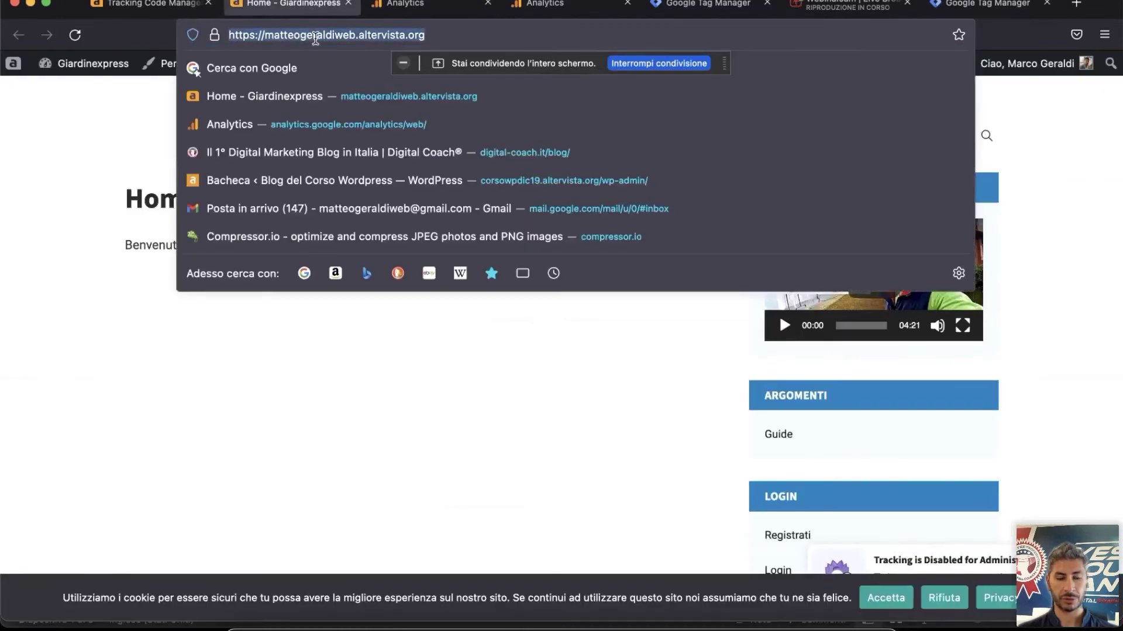
pyautogui.click(991, 9)
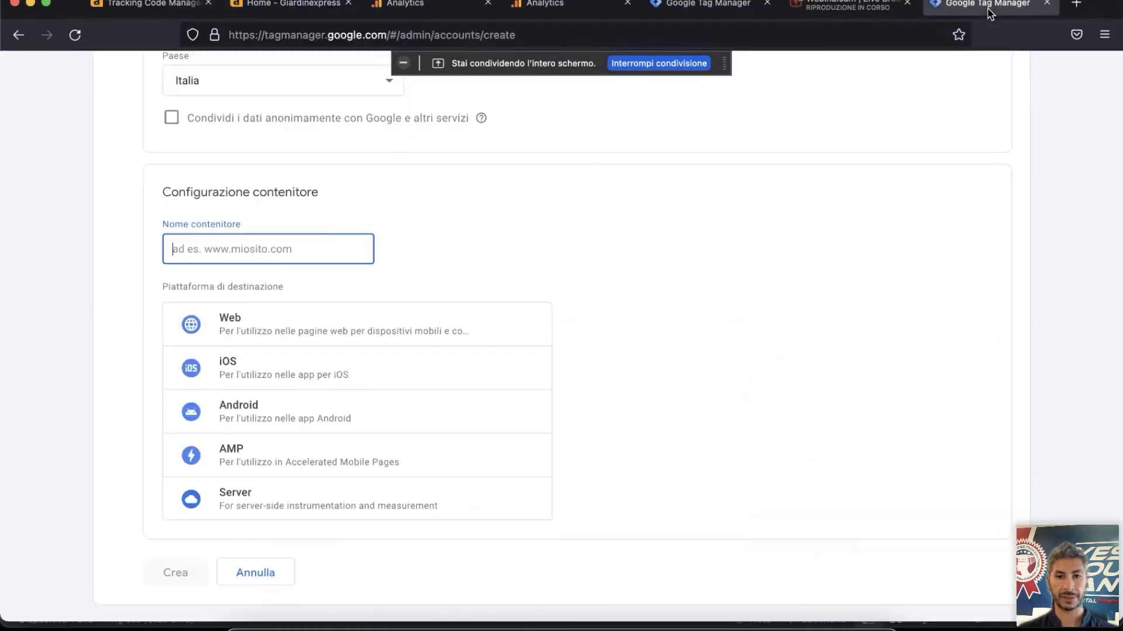
pyautogui.click(705, 5)
pyautogui.click(982, 12)
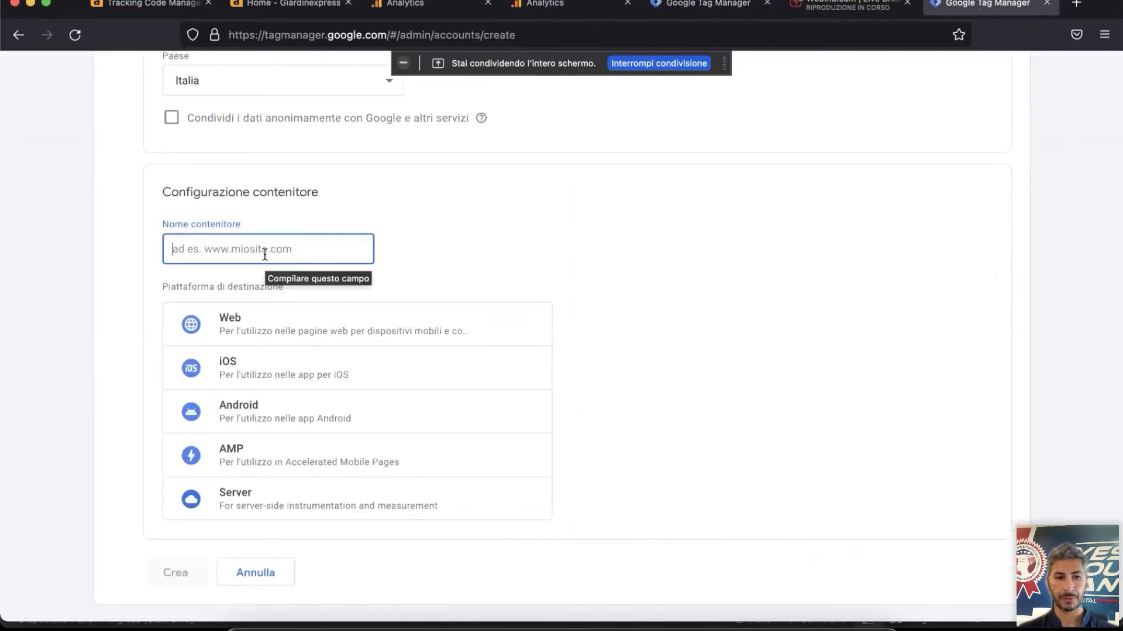
pyautogui.press('super+v')
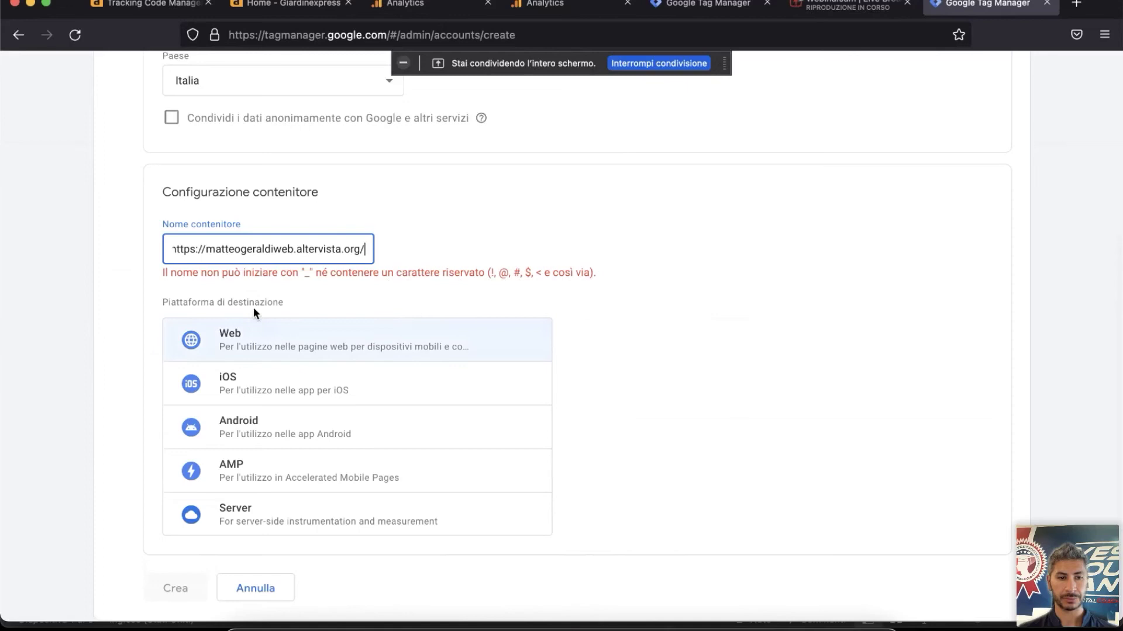
pyautogui.moveTo(208, 257); pyautogui.dragTo(122, 250)
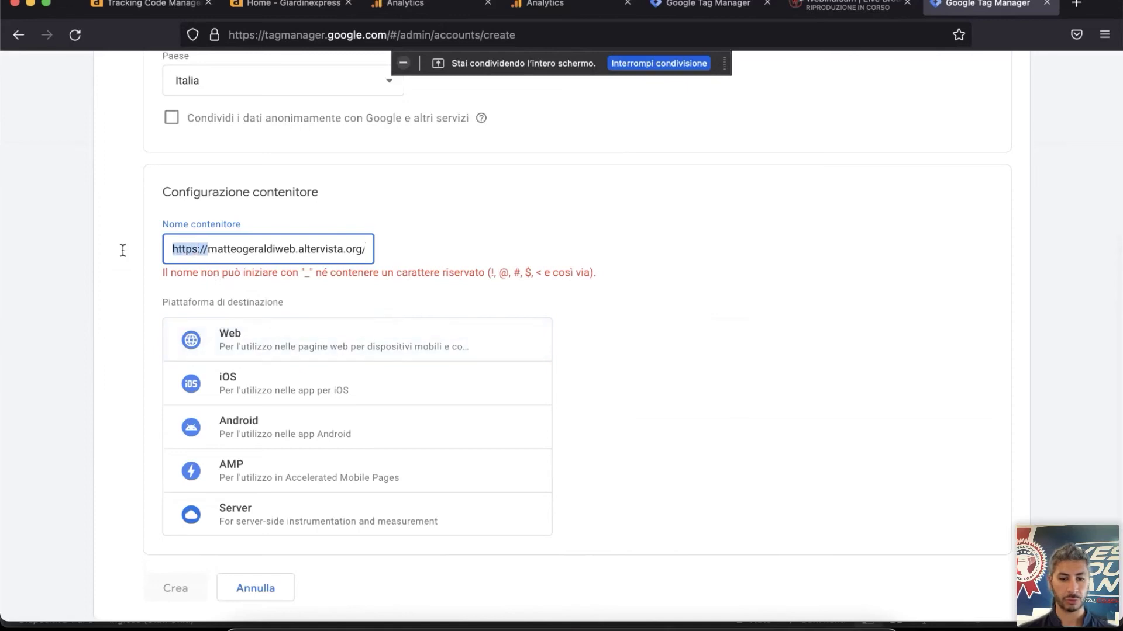
pyautogui.press('BackSpace')
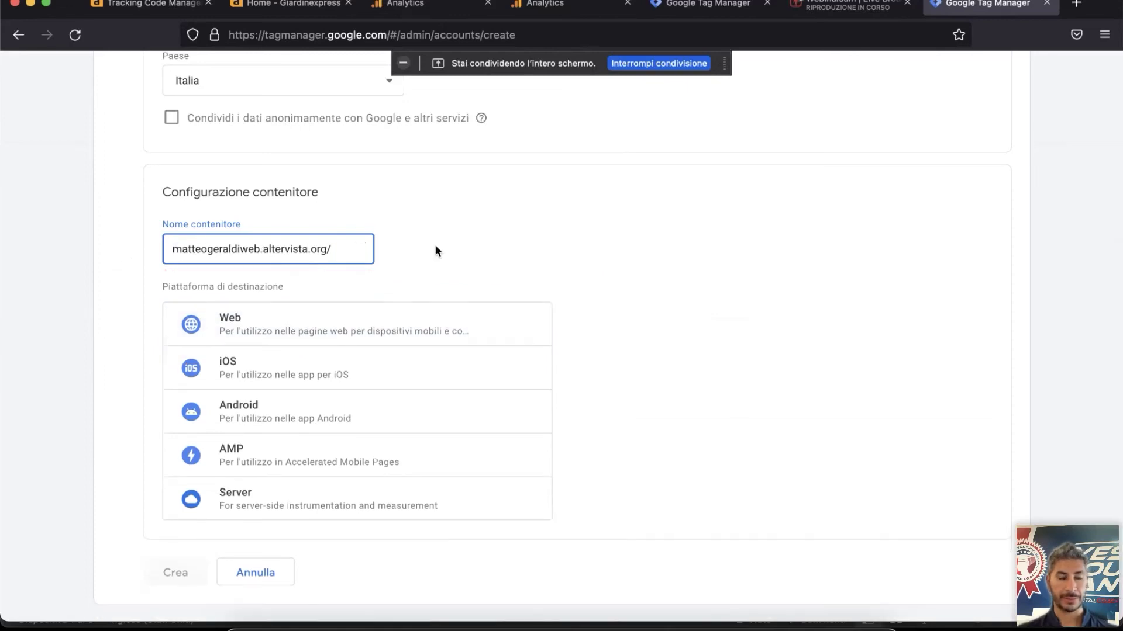
pyautogui.click(363, 249)
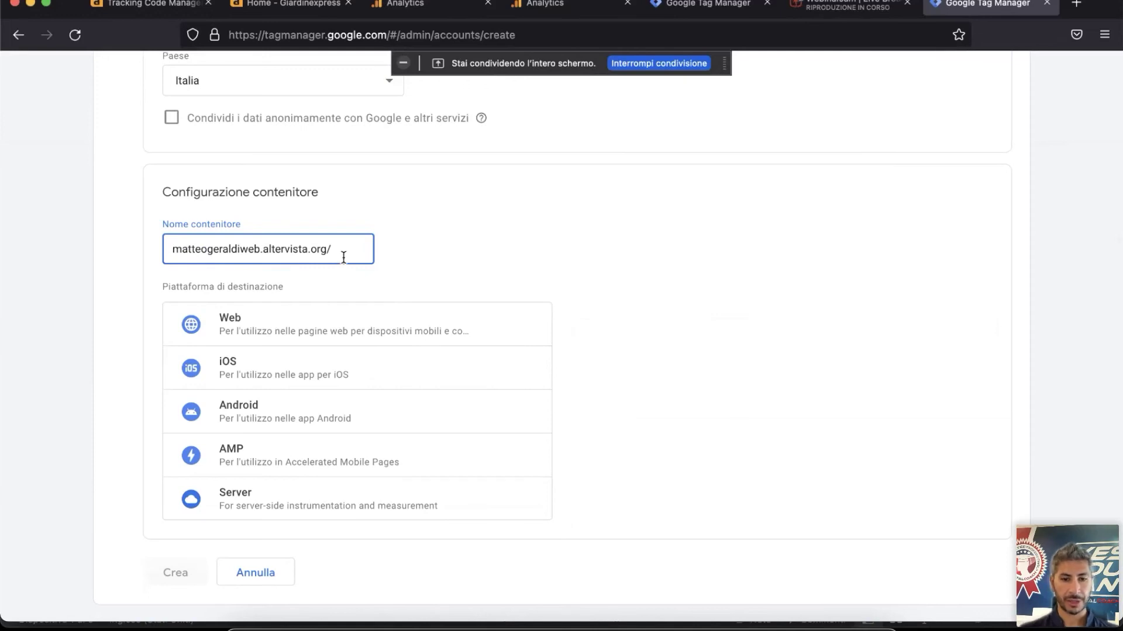
pyautogui.press('BackSpace')
# - Choose Web as the container's target platform and submit the new account
pyautogui.press('super+a')
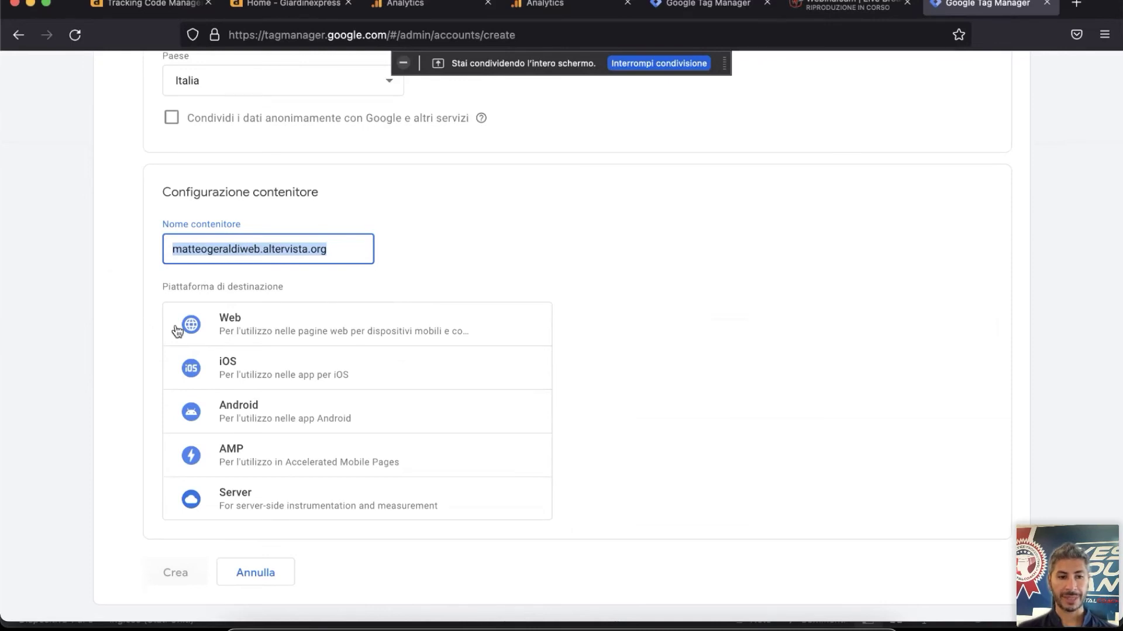
pyautogui.click(427, 331)
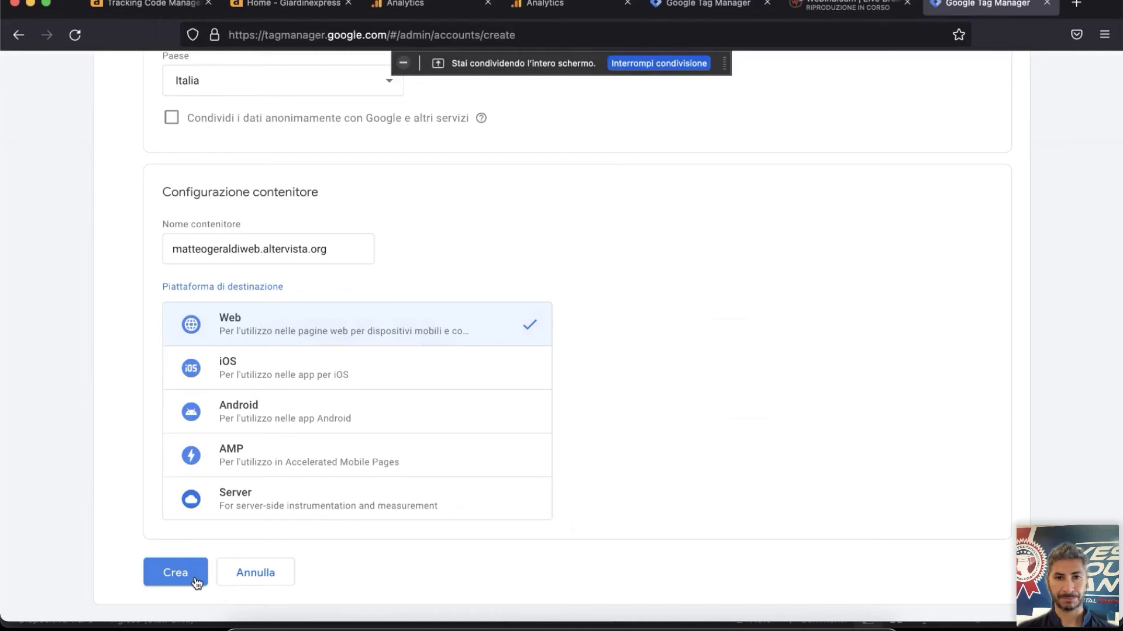
pyautogui.click(175, 573)
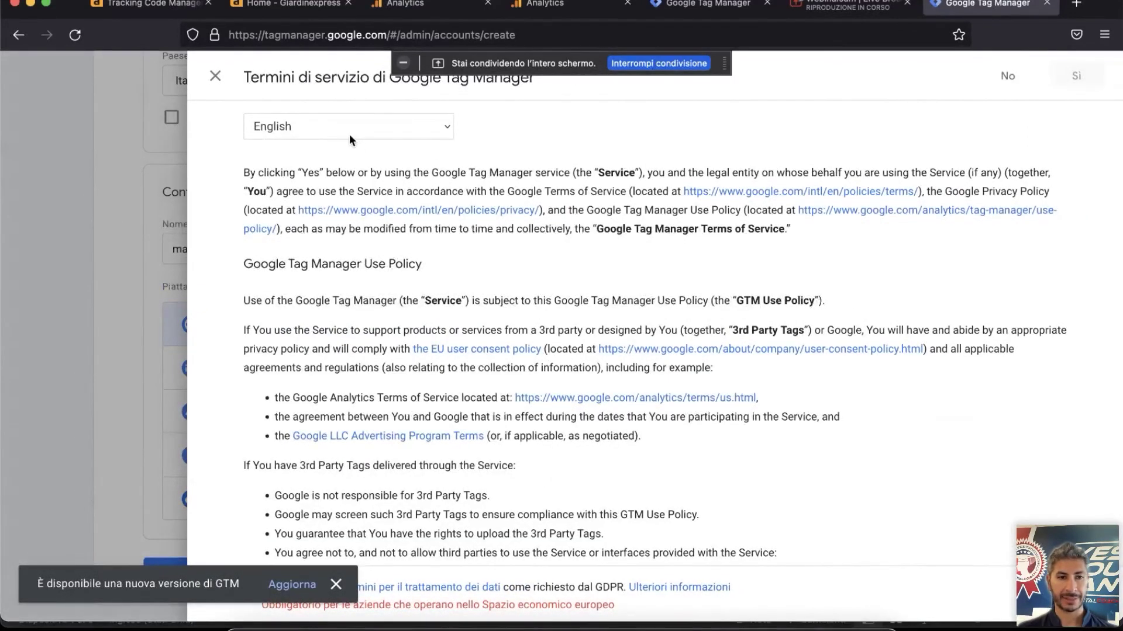
# - Keep the Tag Manager terms of service in English and accept them together with the GDPR data processing terms
pyautogui.click(337, 123)
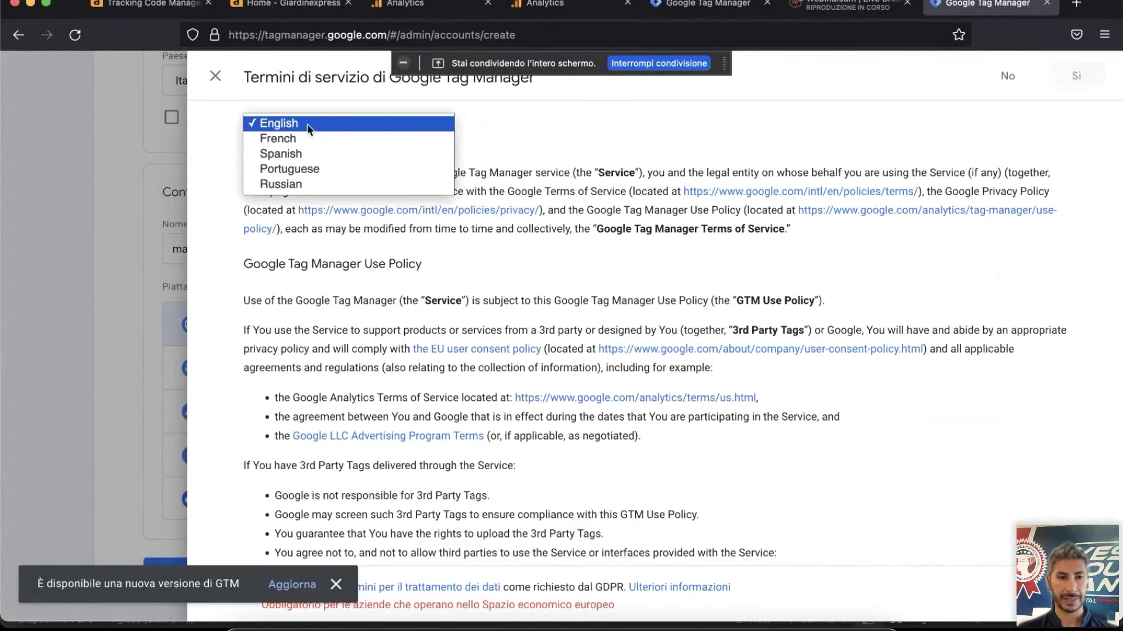
pyautogui.click(308, 125)
pyautogui.scroll(-6, 560, 328)
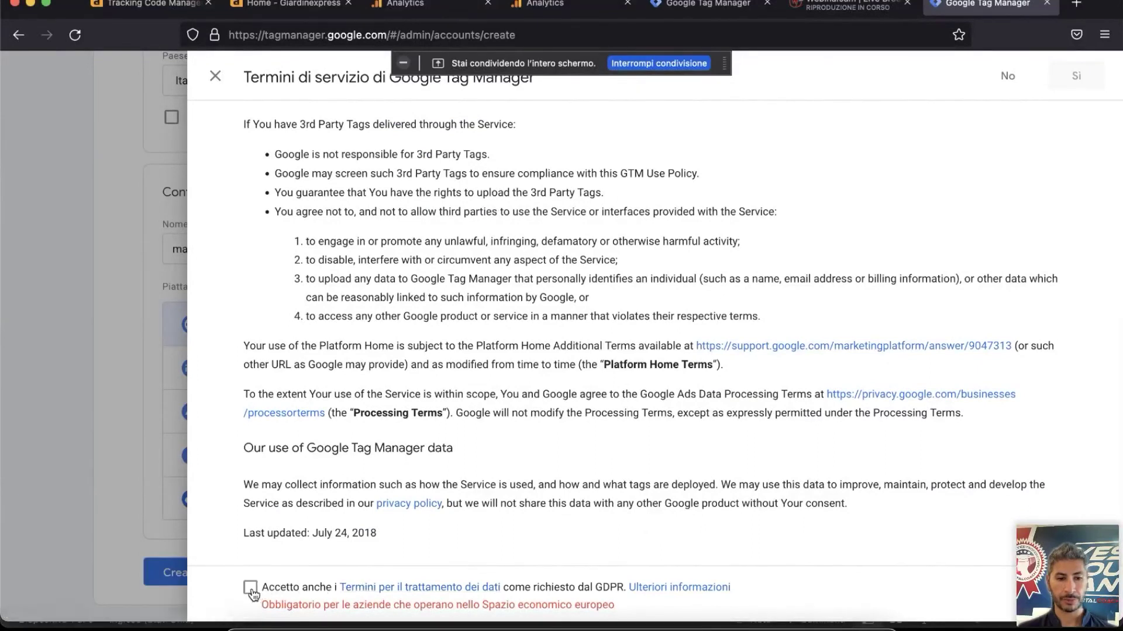
pyautogui.click(250, 589)
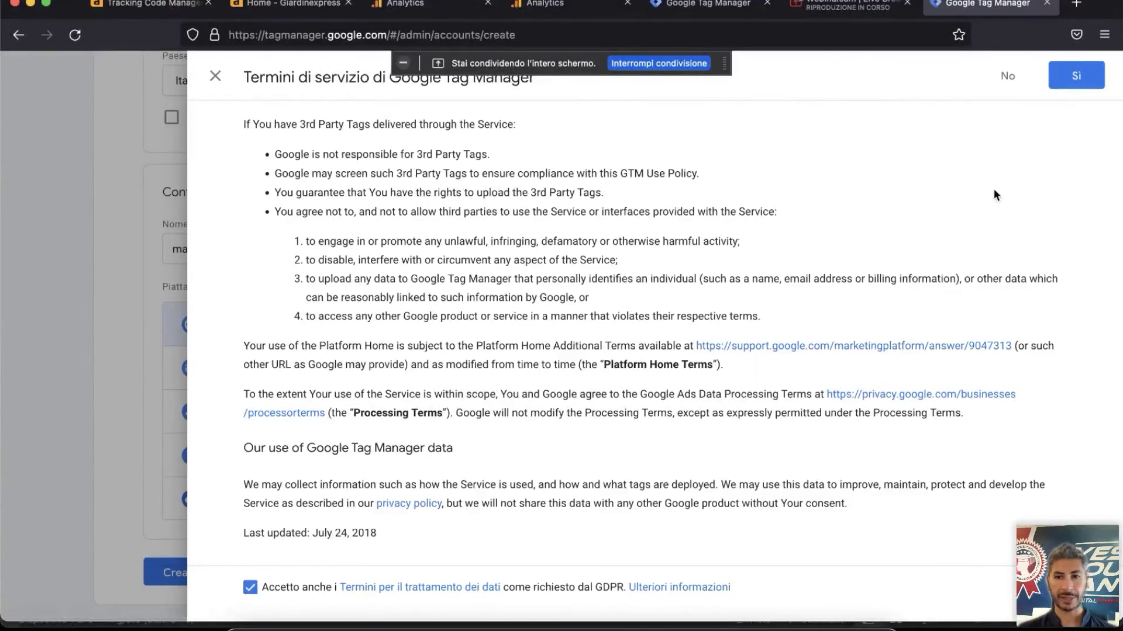
pyautogui.click(1078, 80)
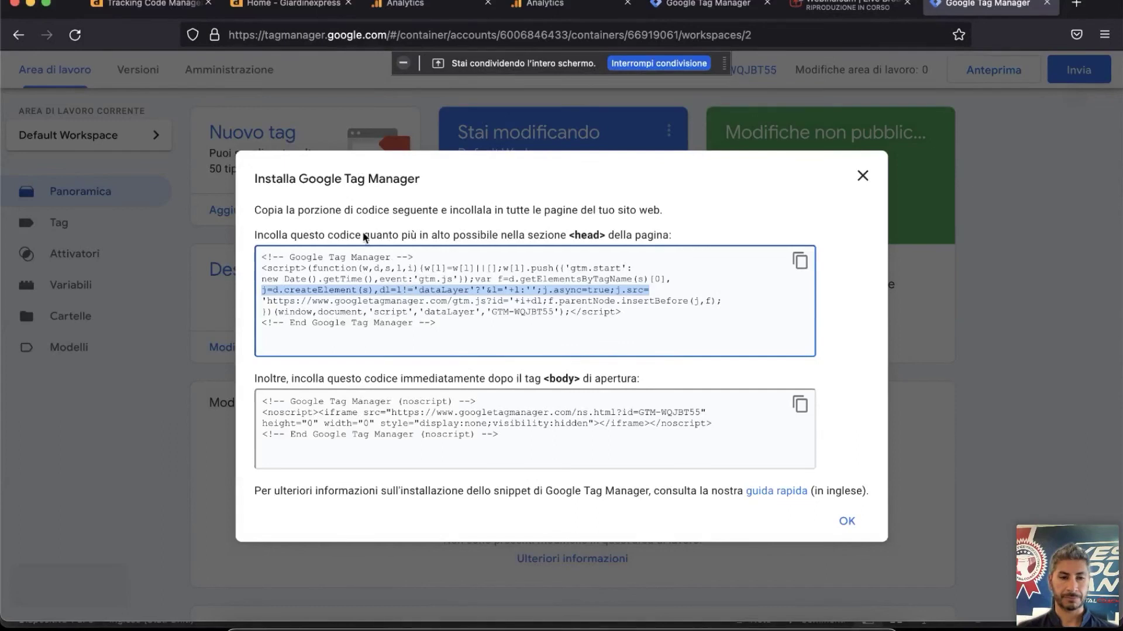
# - Deactivate the Google Analytics tracking code in WordPress's Tracking Code Manager and confirm
pyautogui.click(164, 8)
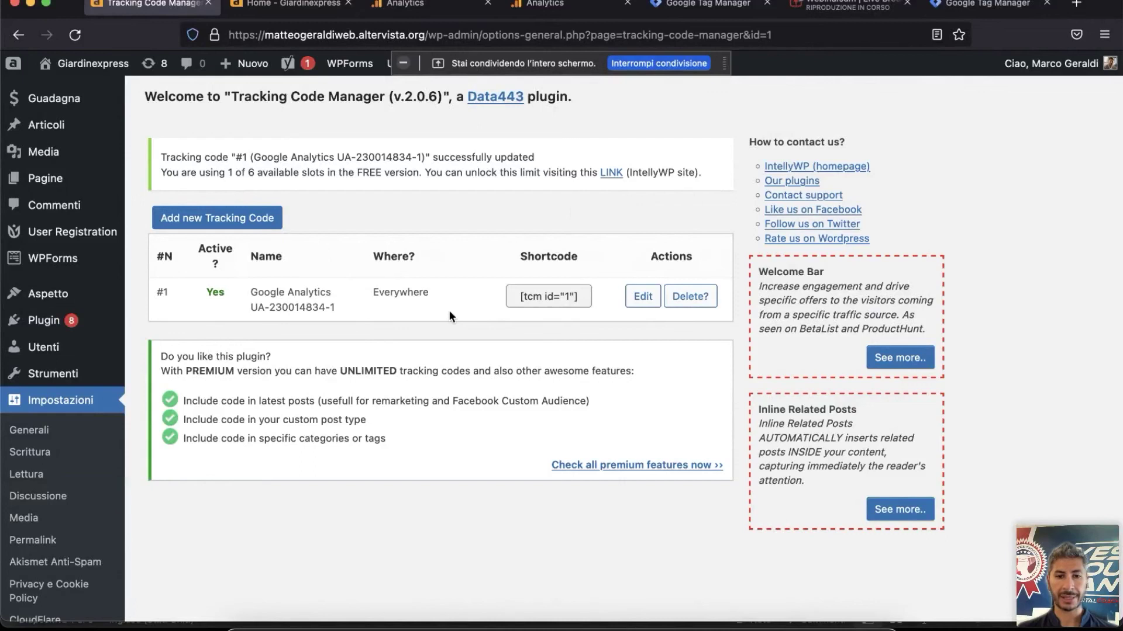
pyautogui.click(216, 295)
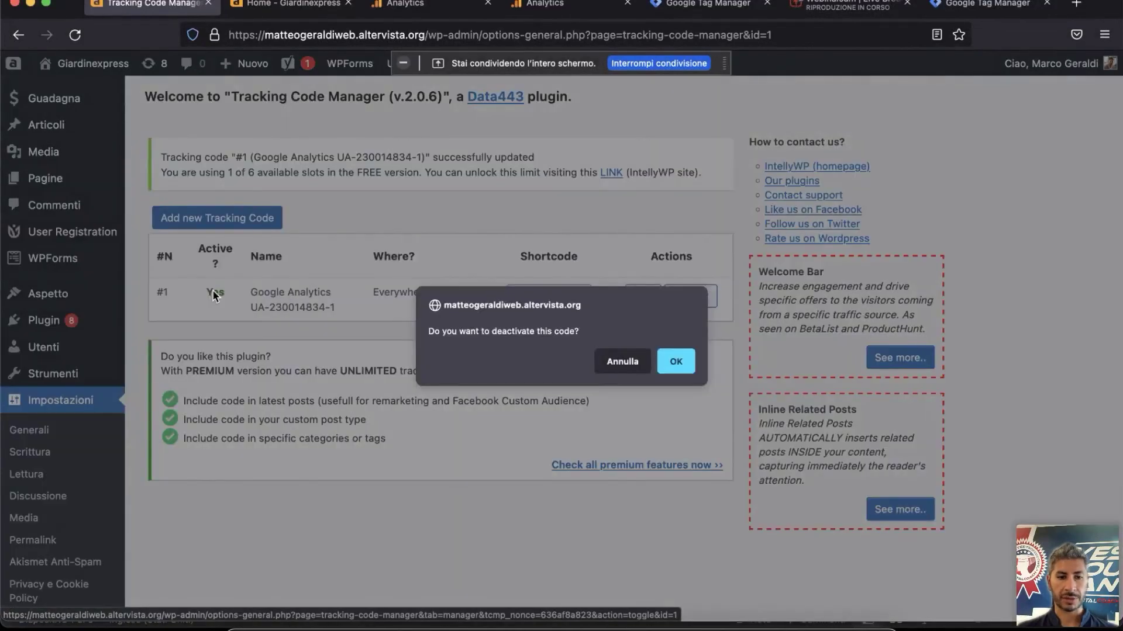
pyautogui.click(679, 371)
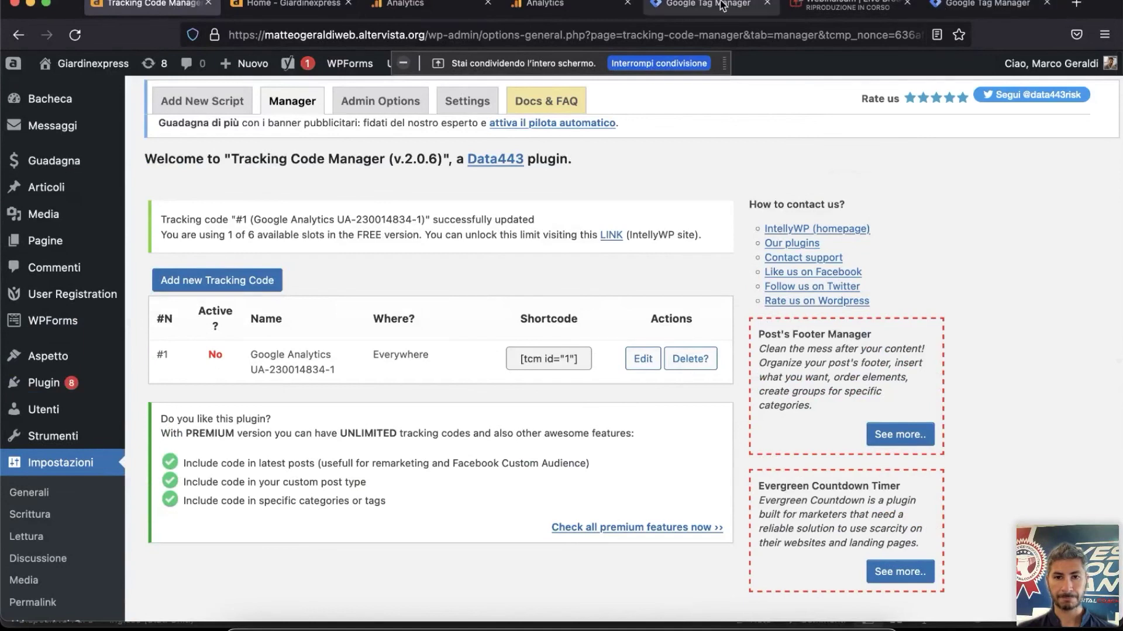
# - Place the new Google Tag Manager tab beside the Giardinexpress home tab and select the entire <head> snippet
pyautogui.moveTo(994, 8); pyautogui.dragTo(410, 17)
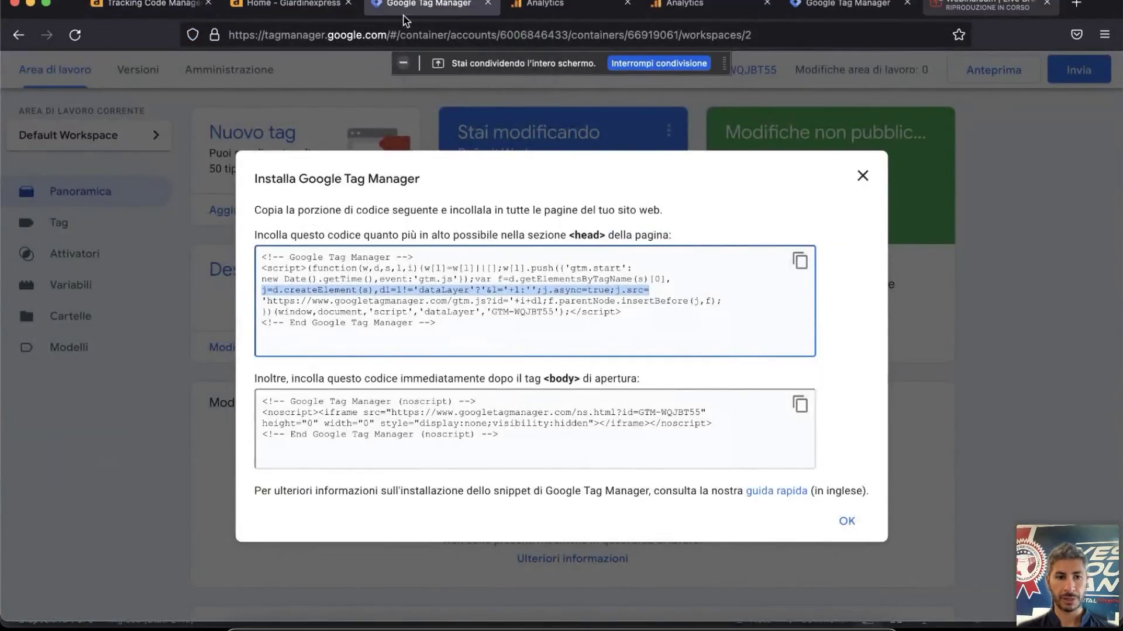
pyautogui.tripleClick(411, 304)
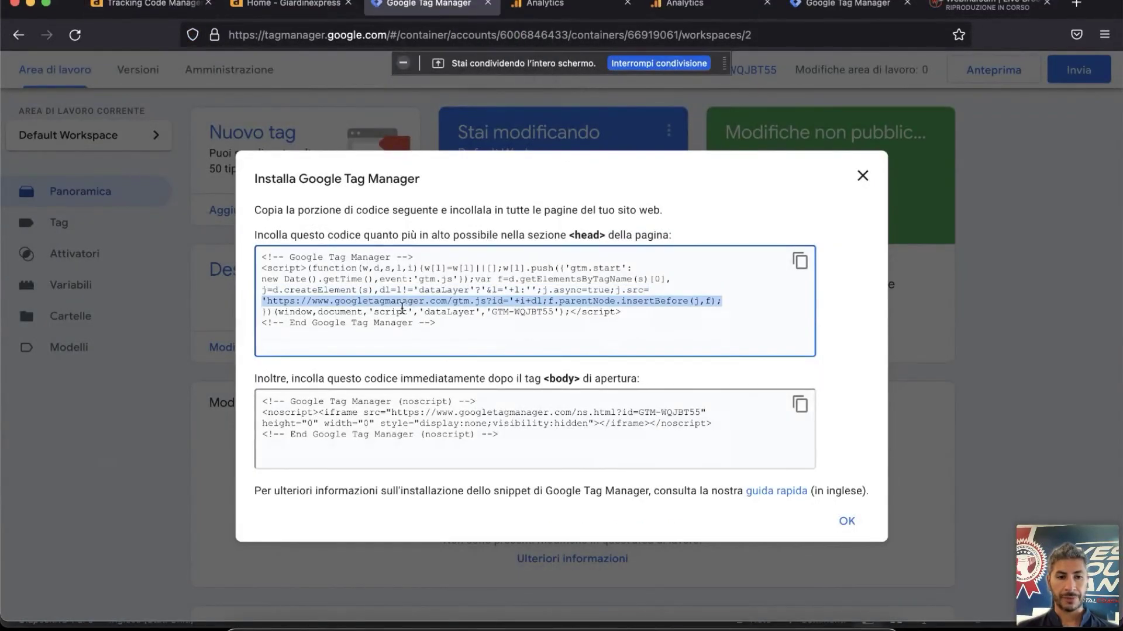
pyautogui.click(446, 326)
pyautogui.moveTo(446, 326); pyautogui.dragTo(252, 237)
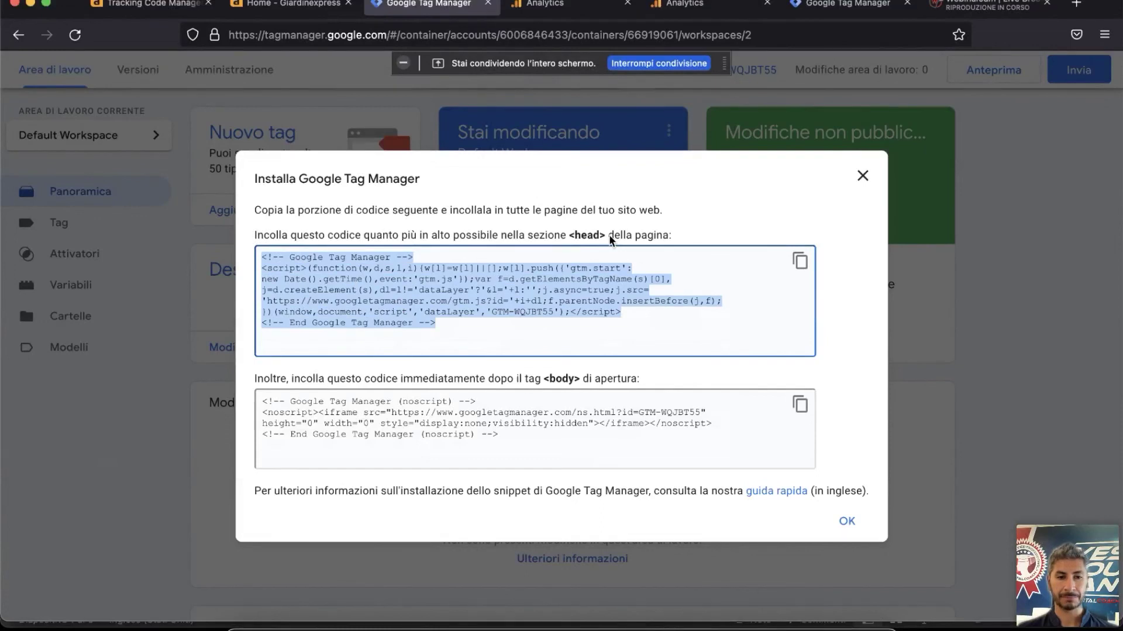